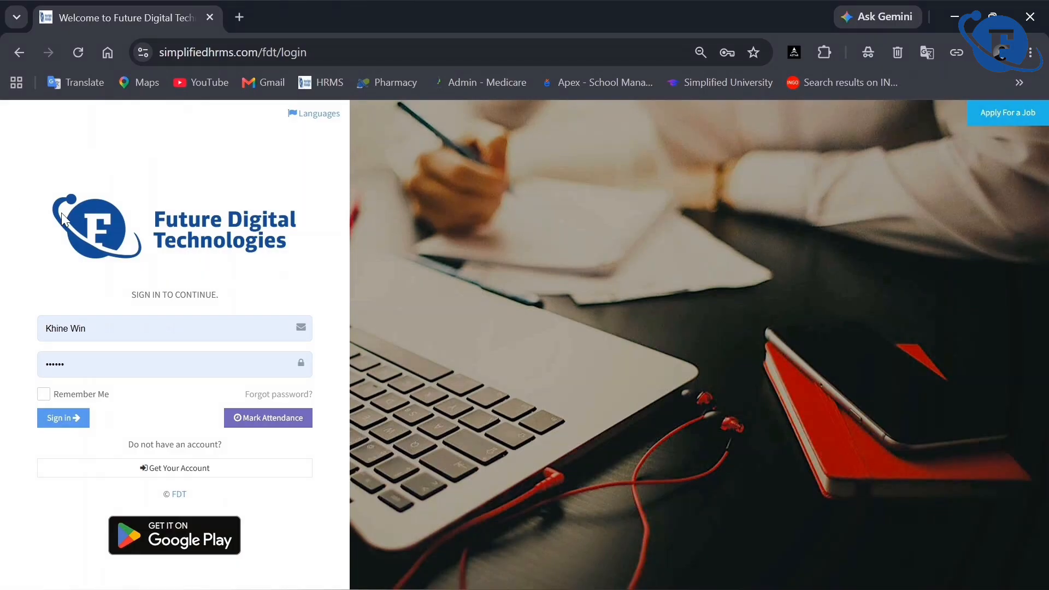
Sign in to the HRMS with the prefilled credentials and look over the dashboard.
click(67, 419)
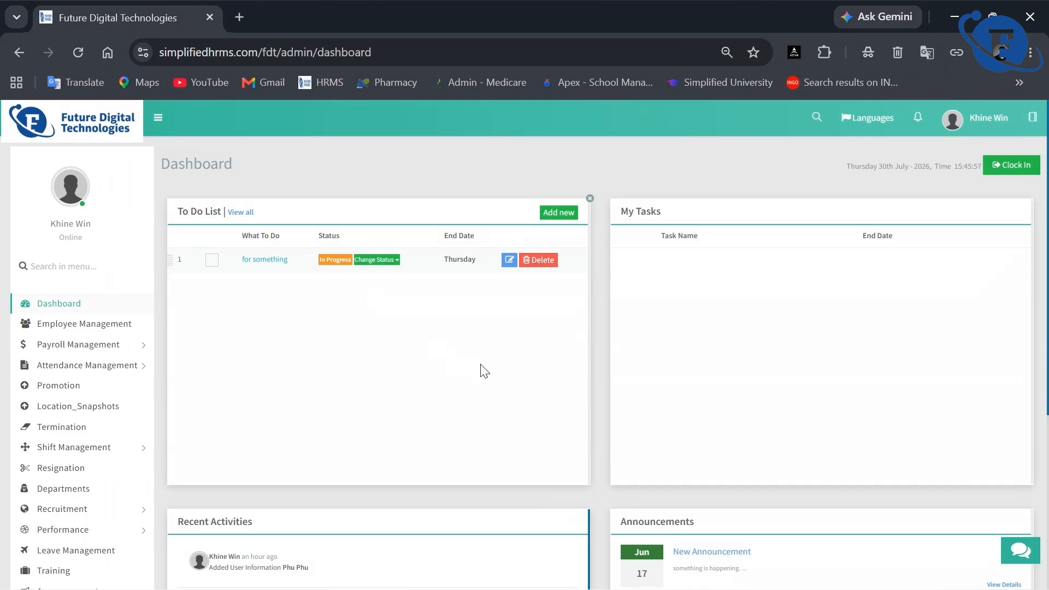
scroll(486, 372, down, 5)
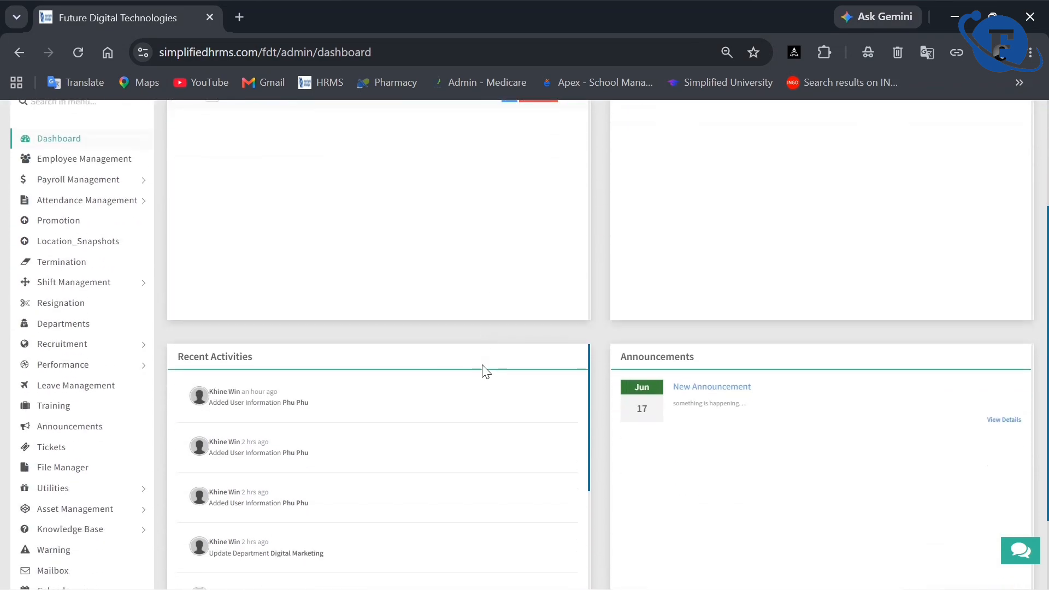
scroll(486, 372, up, 5)
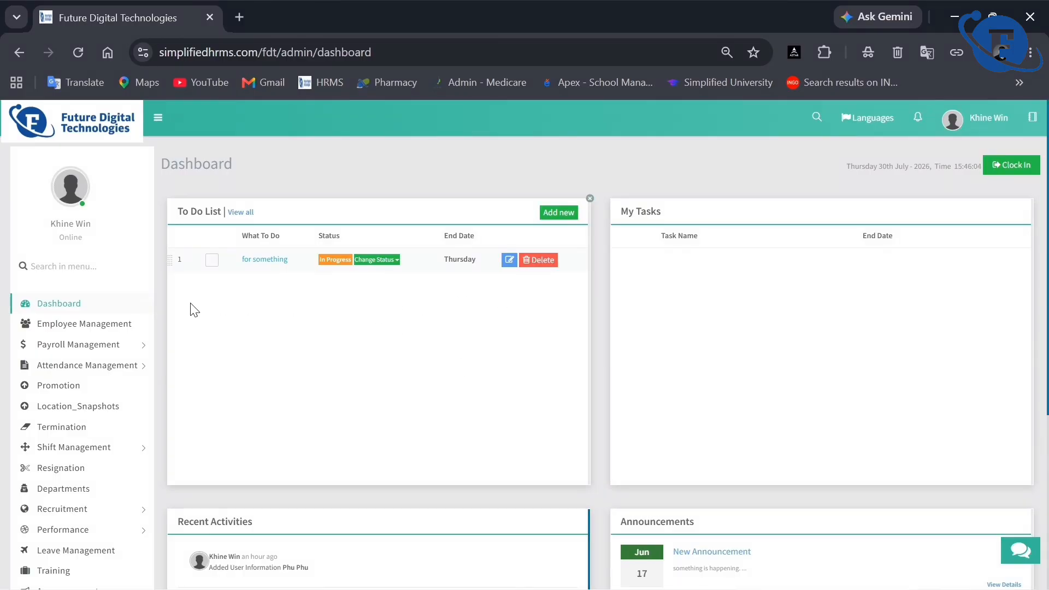
Review the first listed employee's user details in Employee Management, and return to the employee list.
click(98, 328)
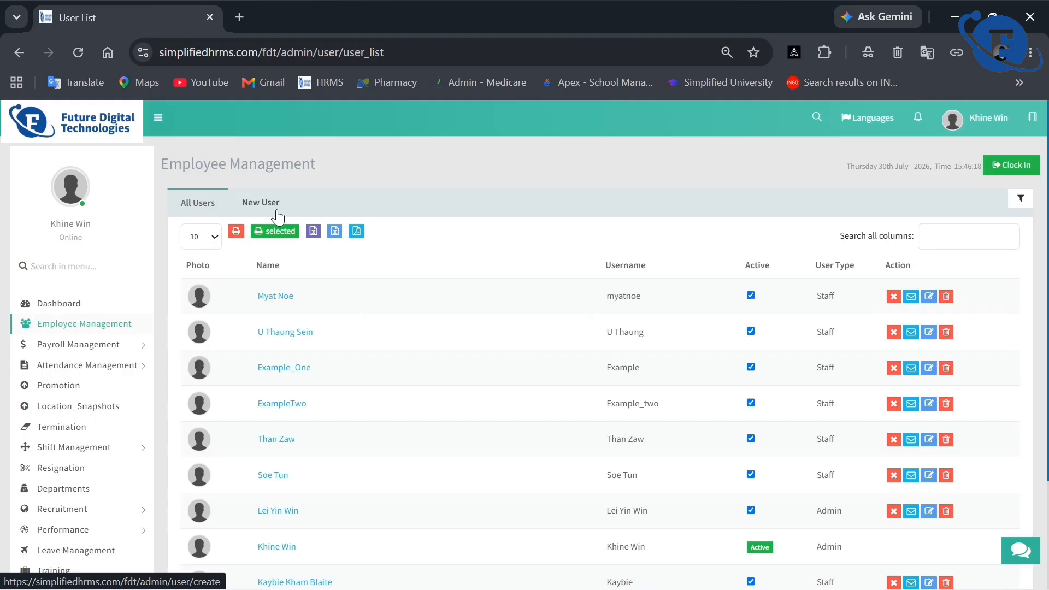
click(282, 300)
scroll(290, 379, down, 3)
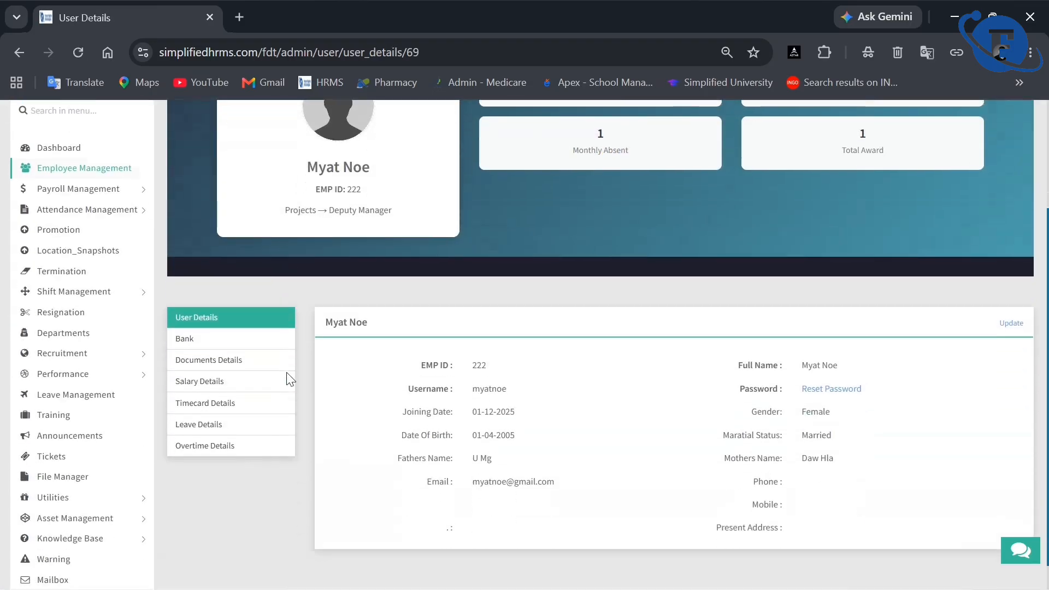
scroll(290, 378, down, 1)
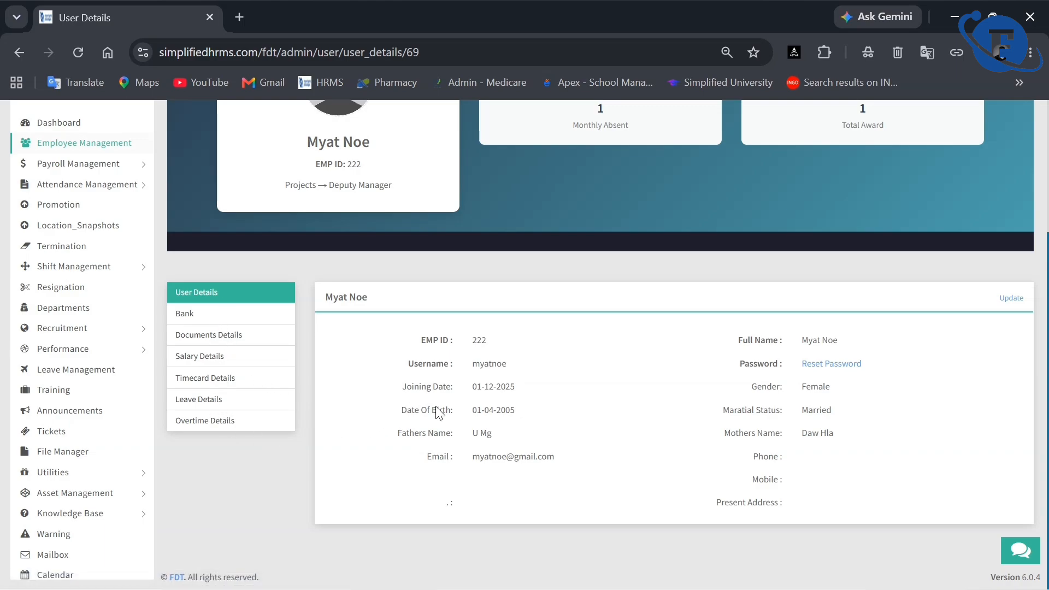
scroll(356, 408, up, 4)
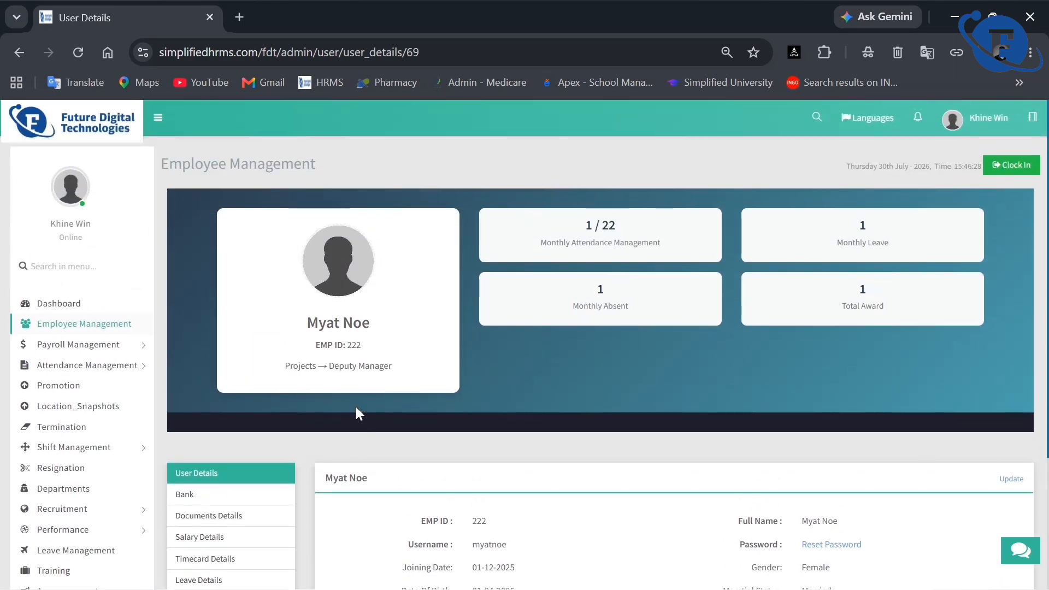
click(279, 178)
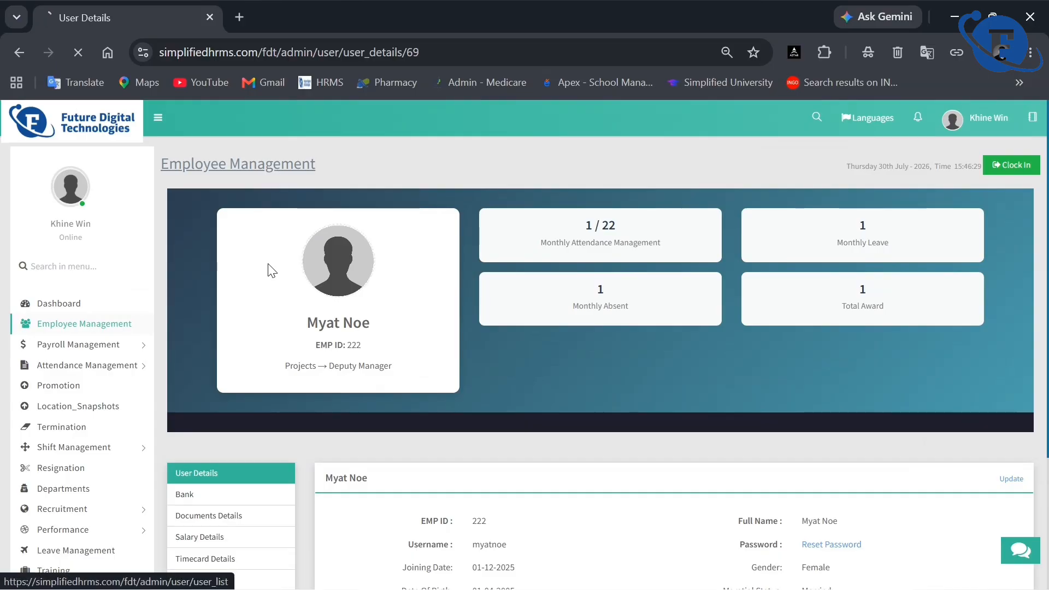
View the salary template list in Payroll Management and open the form for setting a salary template.
click(90, 349)
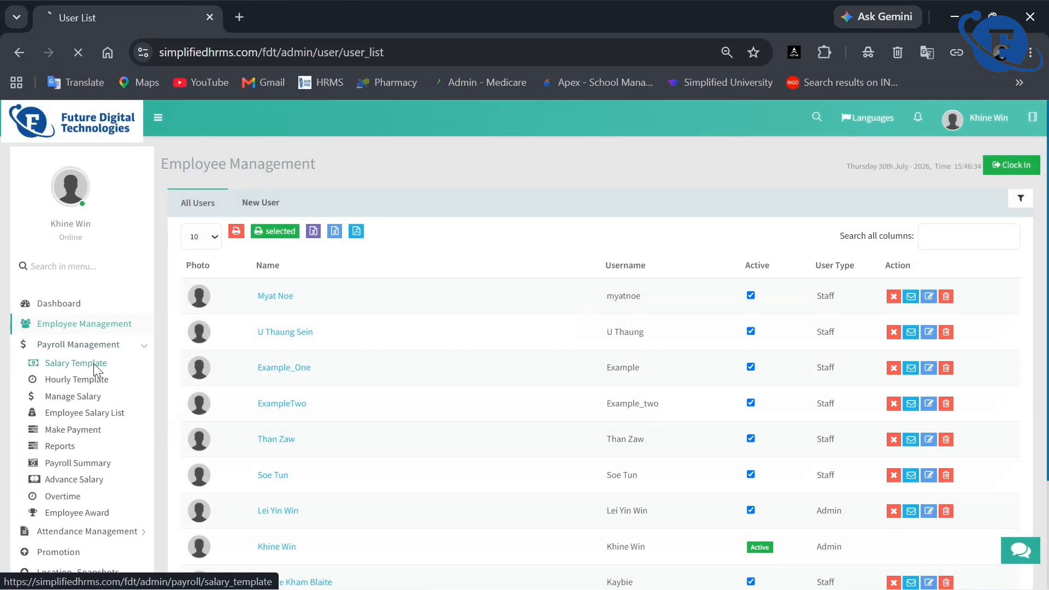
click(93, 363)
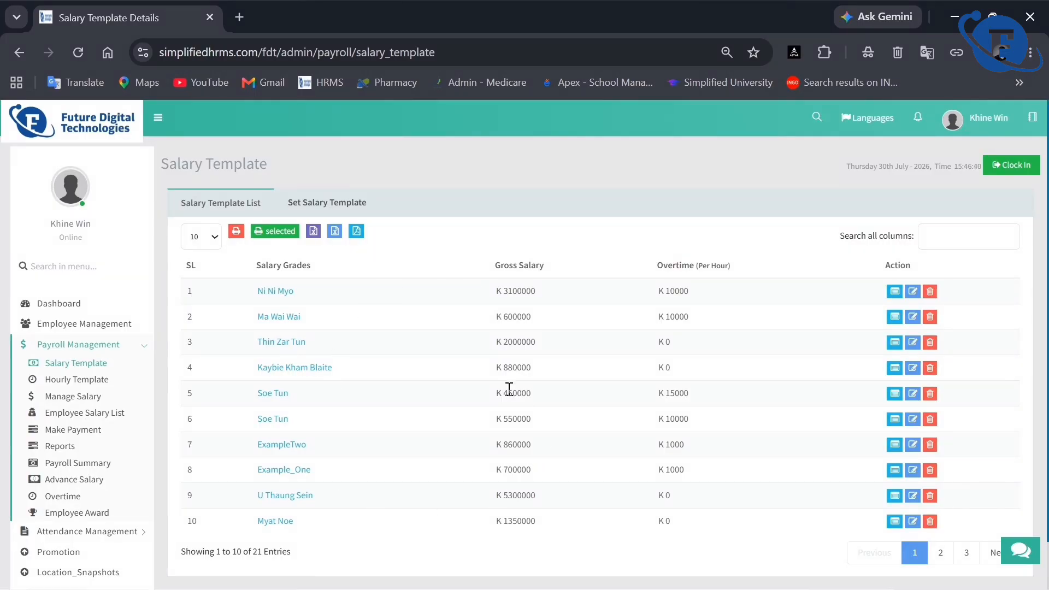
click(350, 208)
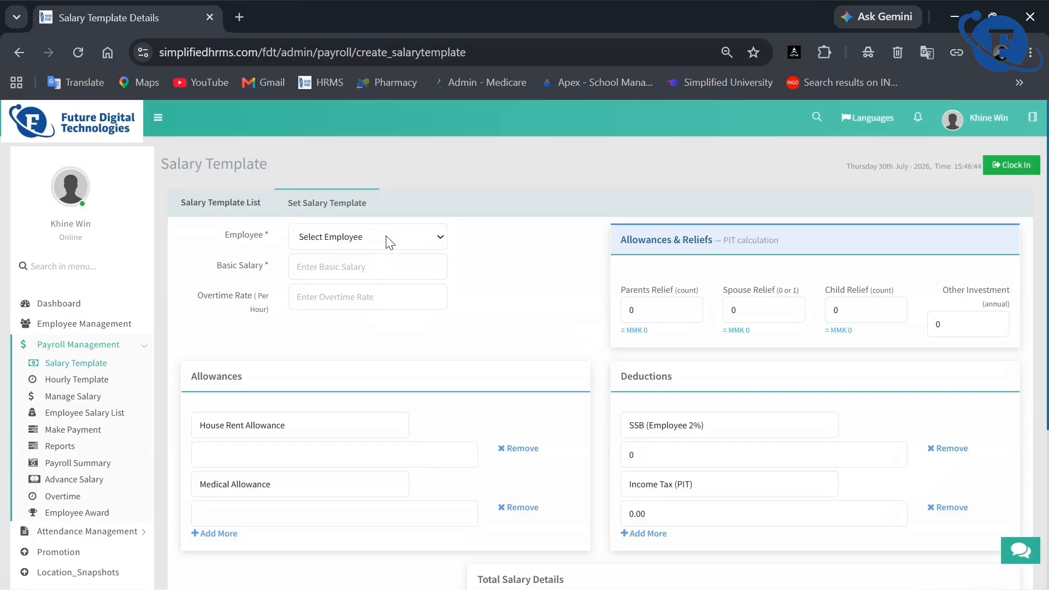
Examine the salary template form's employee choices, basic salary, overtime rate, allowances, deductions and total salary details without entering anything.
click(386, 237)
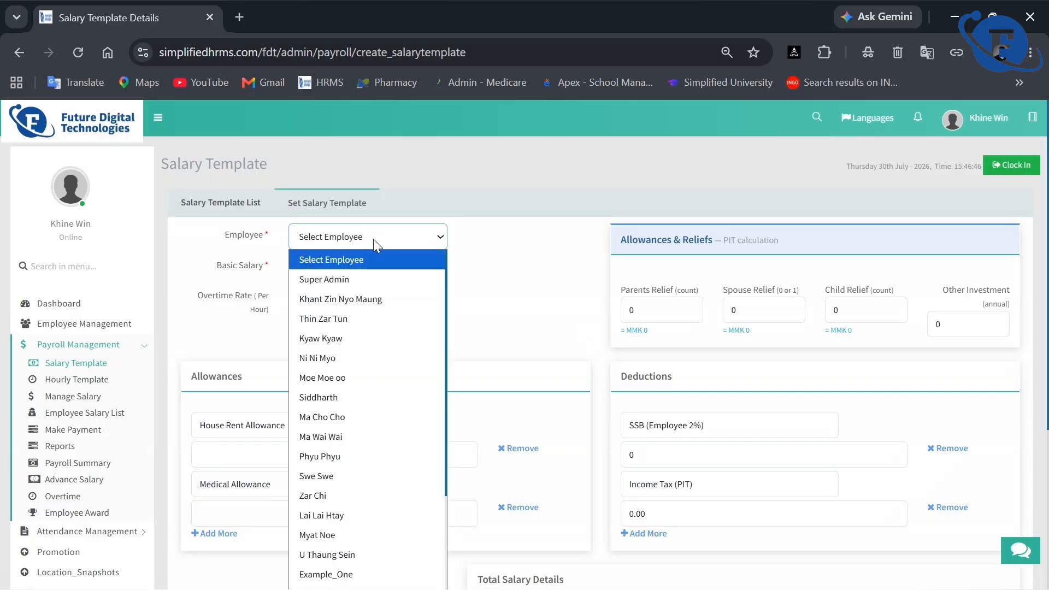
click(375, 238)
click(323, 274)
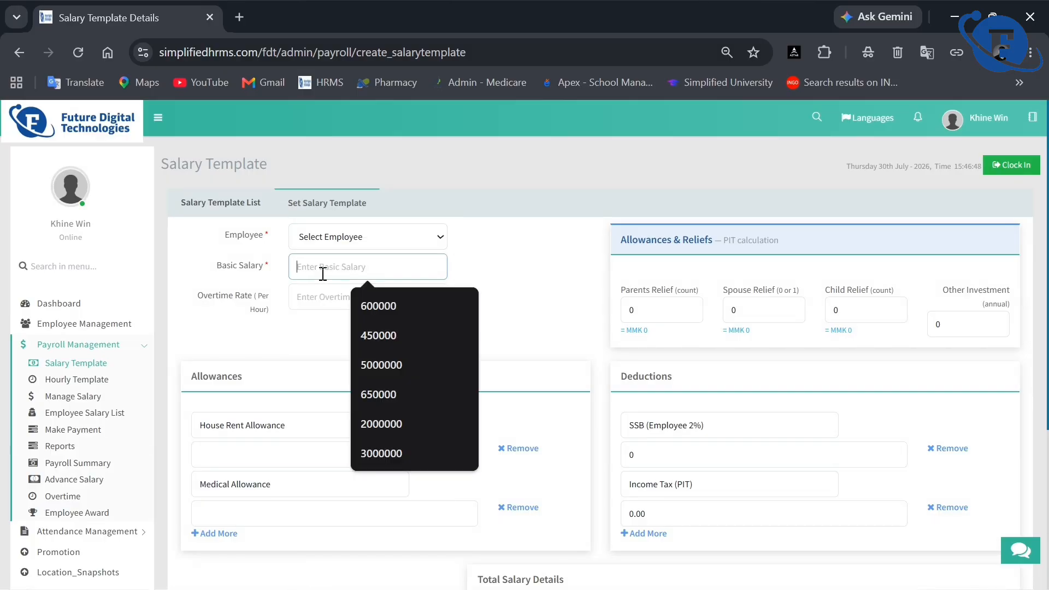
click(313, 297)
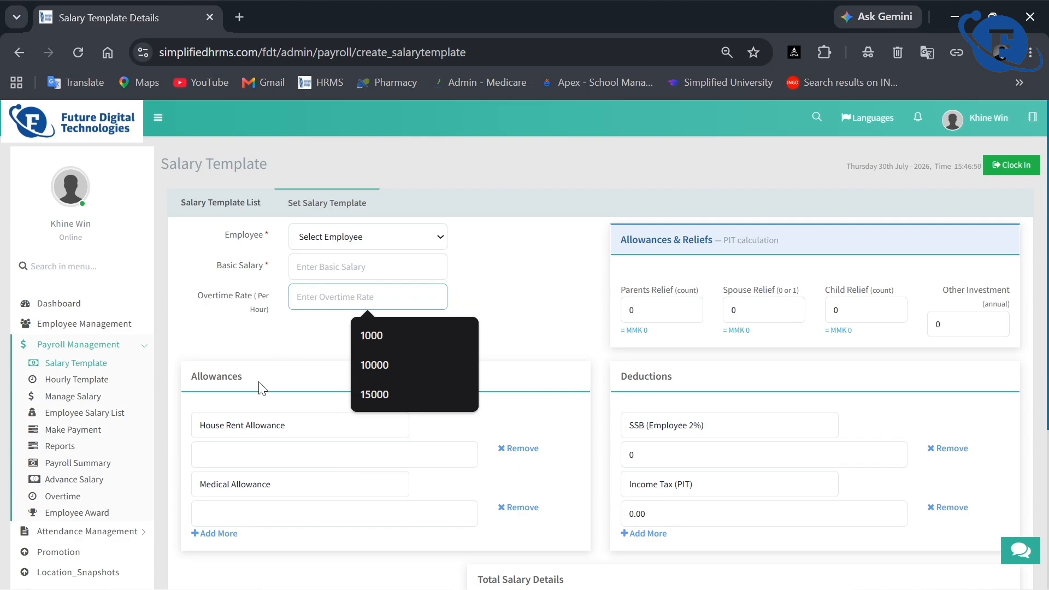
click(273, 400)
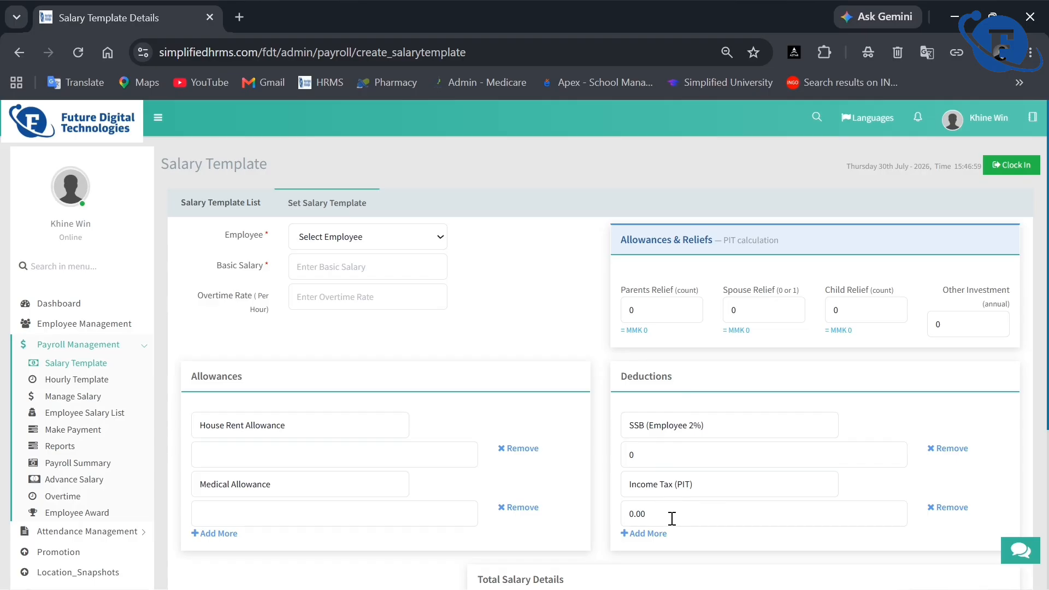
scroll(672, 518, down, 3)
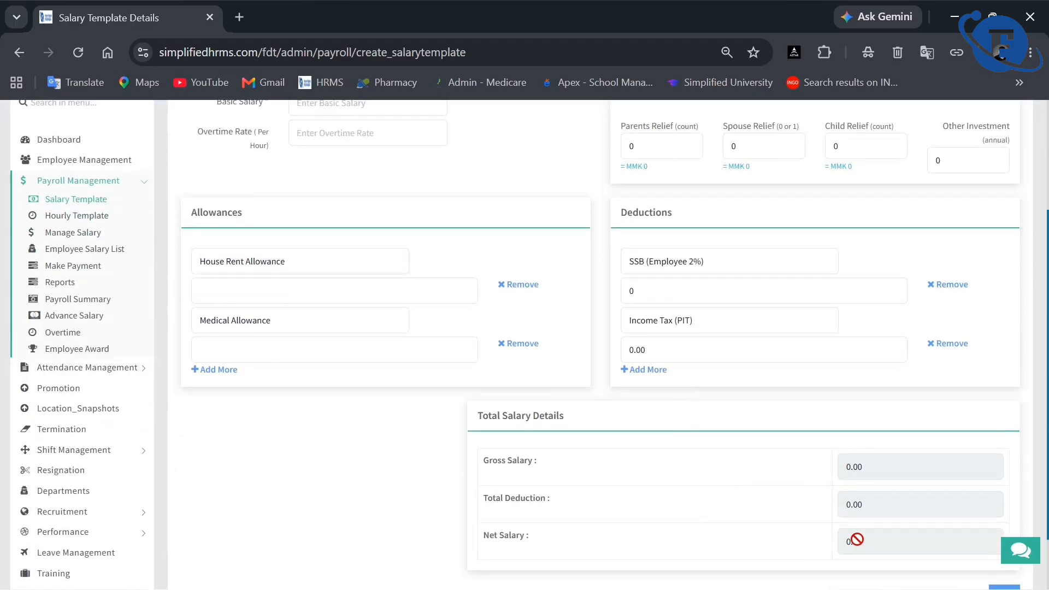
scroll(857, 539, down, 2)
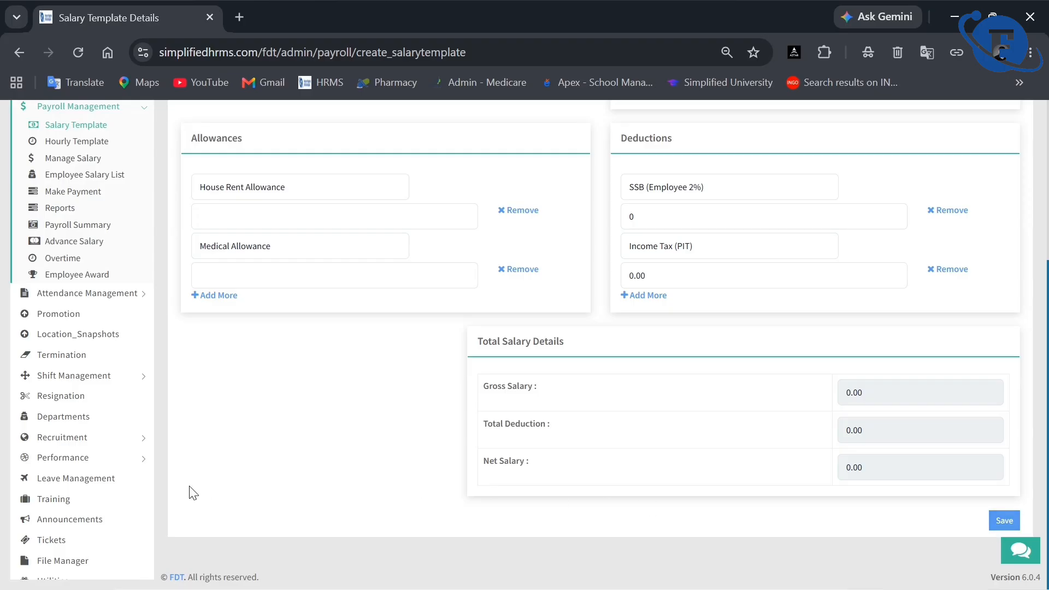
scroll(188, 492, up, 5)
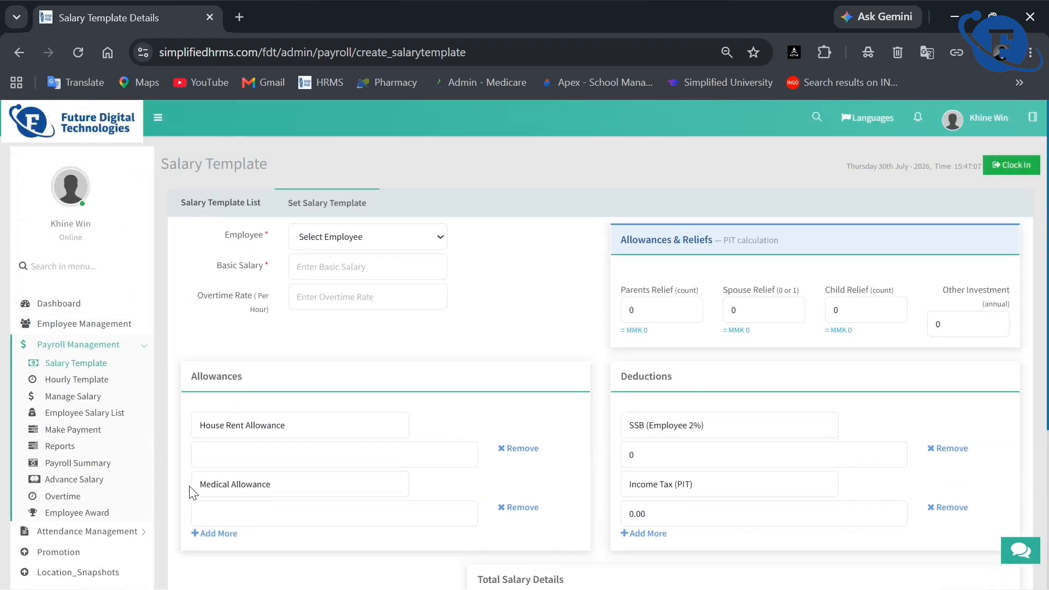
View the hourly rate list in Payroll Management and open the form for setting an hourly grade.
click(82, 380)
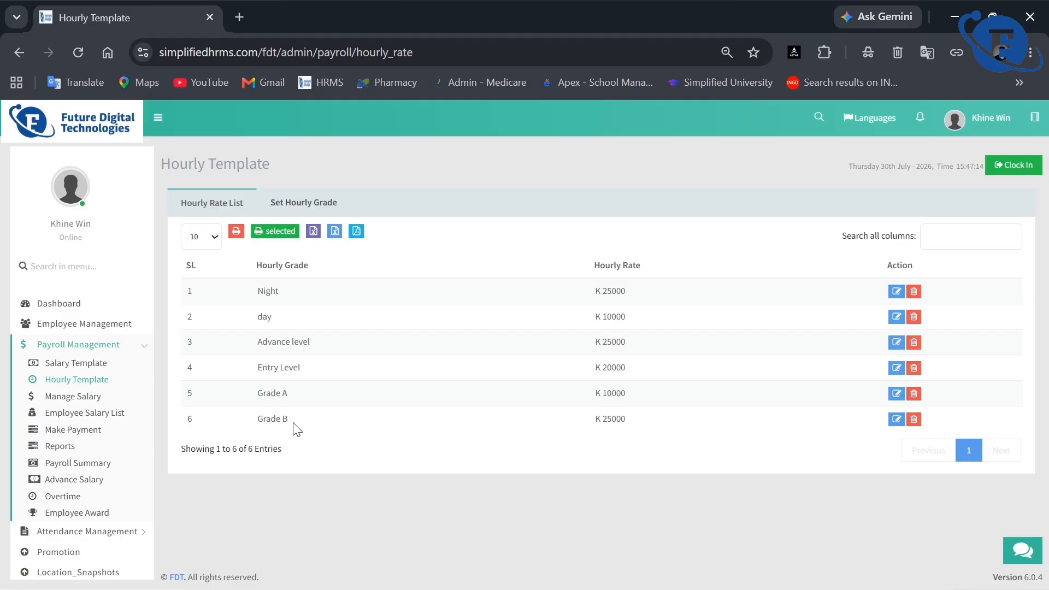
click(295, 205)
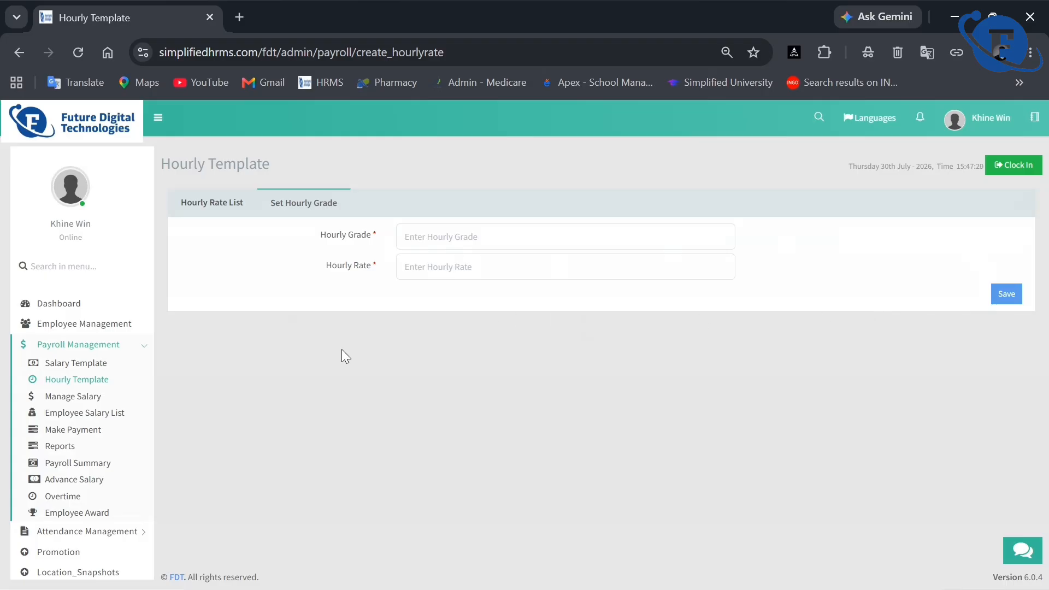
Load the HR & Admin department's employees in Manage Salary.
click(98, 397)
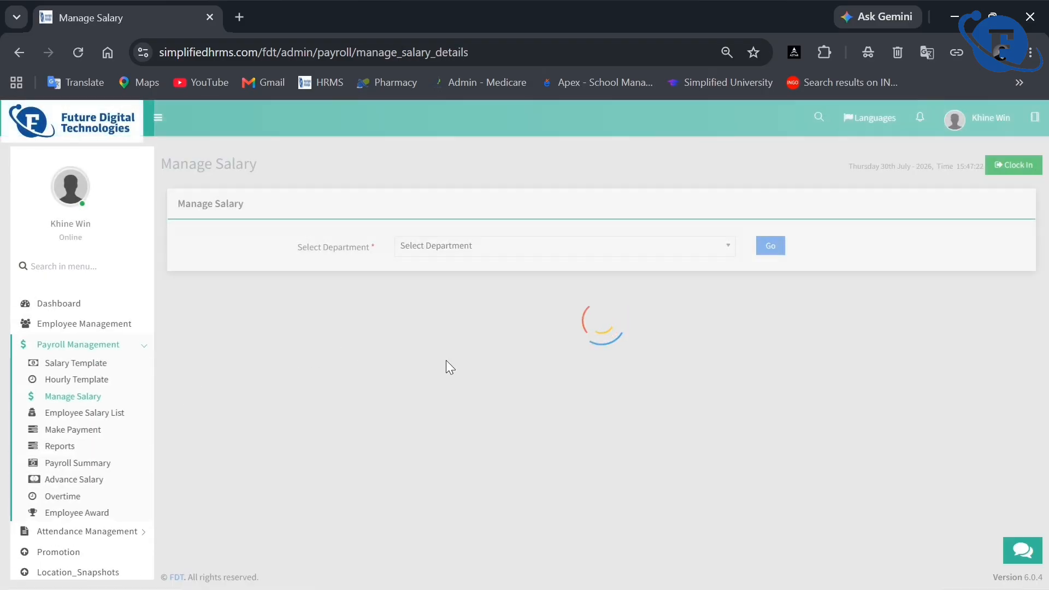
click(529, 247)
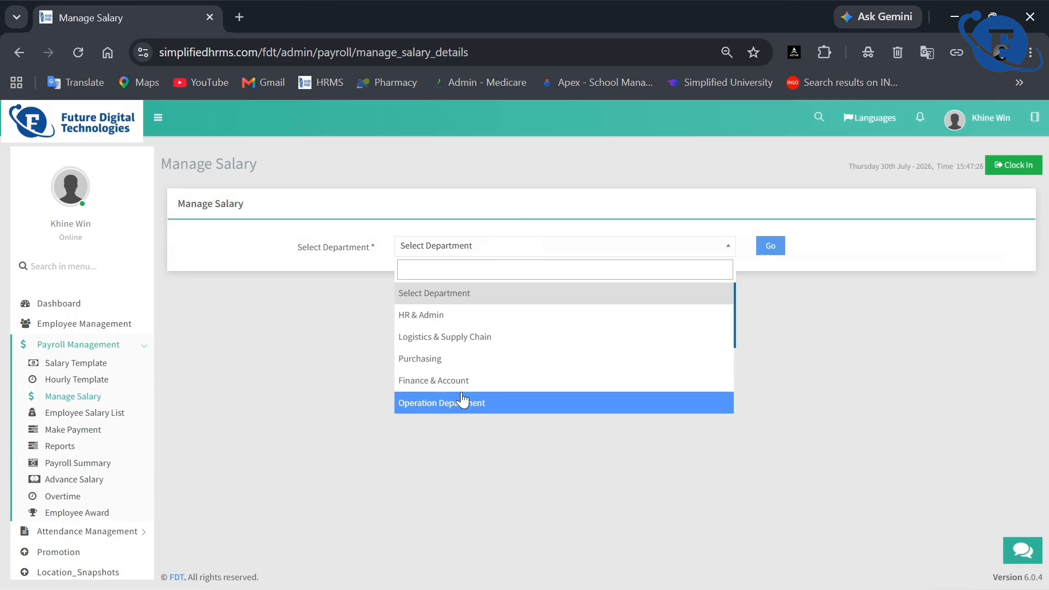
click(491, 316)
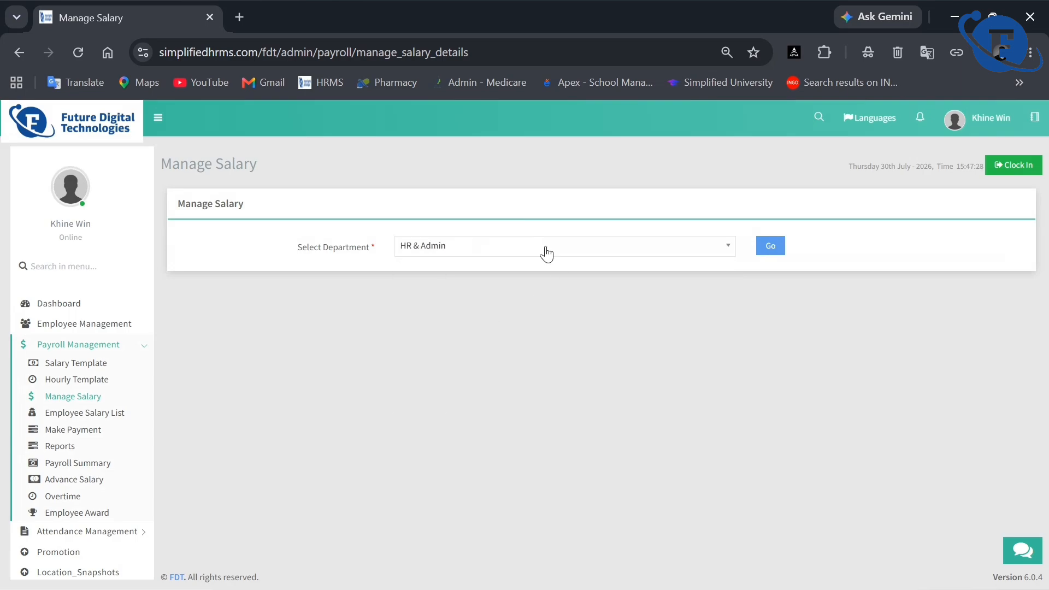
click(776, 242)
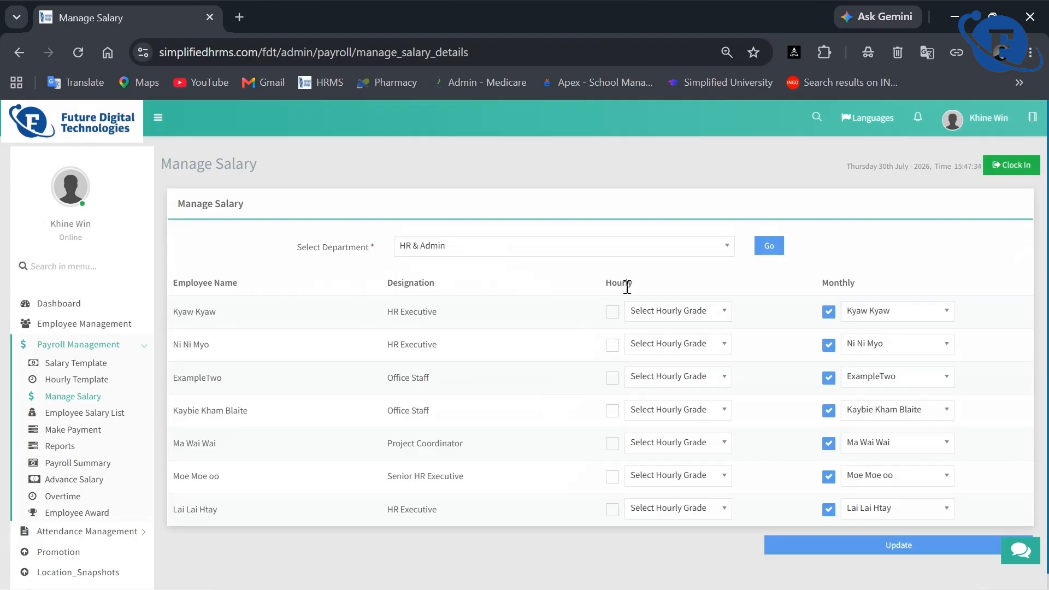
Try hourly pay for the first listed HR Executive, check the available hourly grades, and restore monthly pay.
click(612, 312)
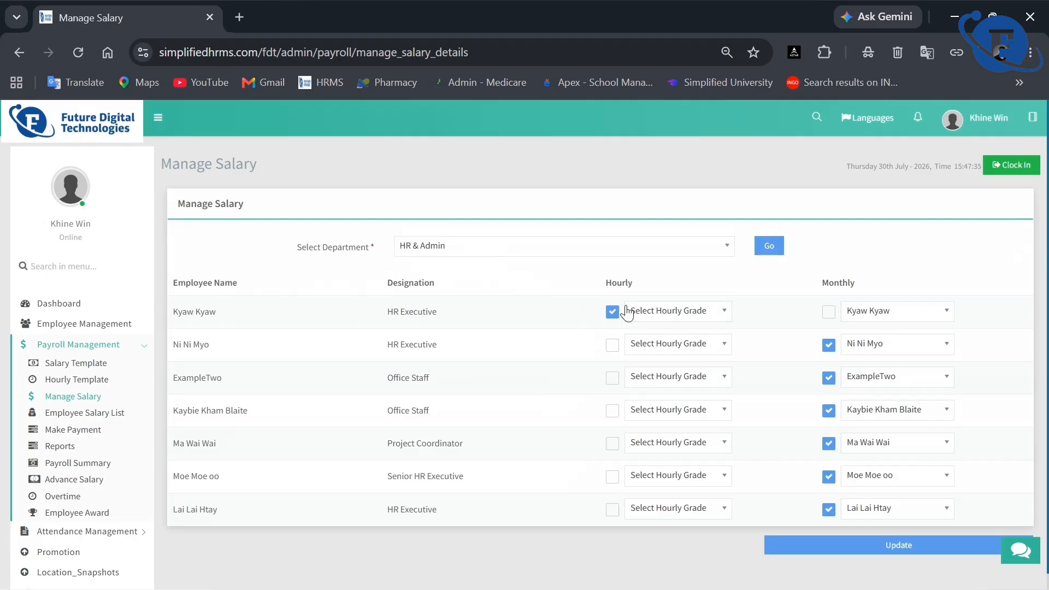
click(692, 324)
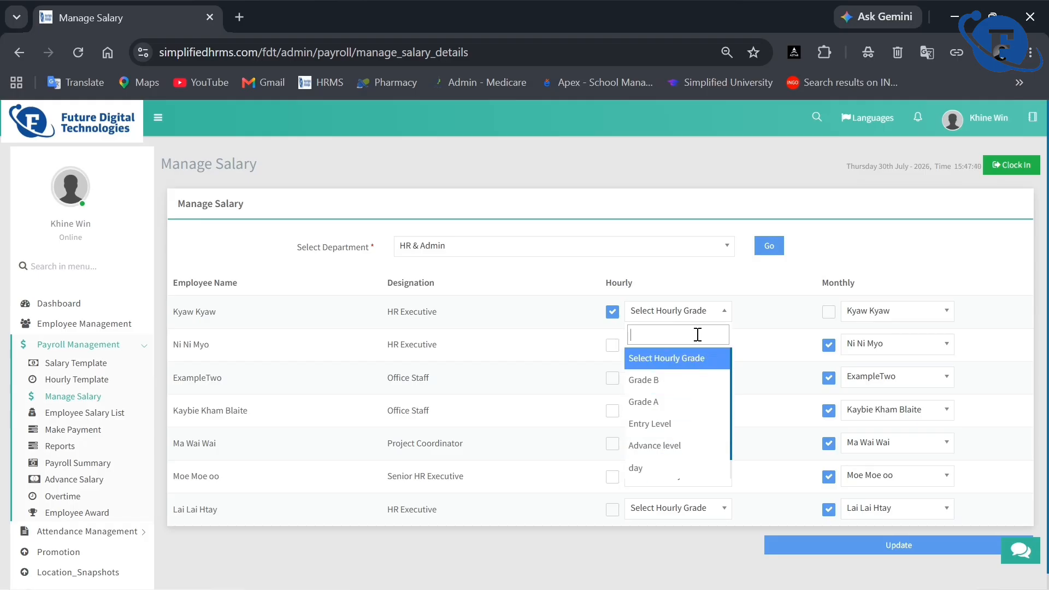
click(705, 316)
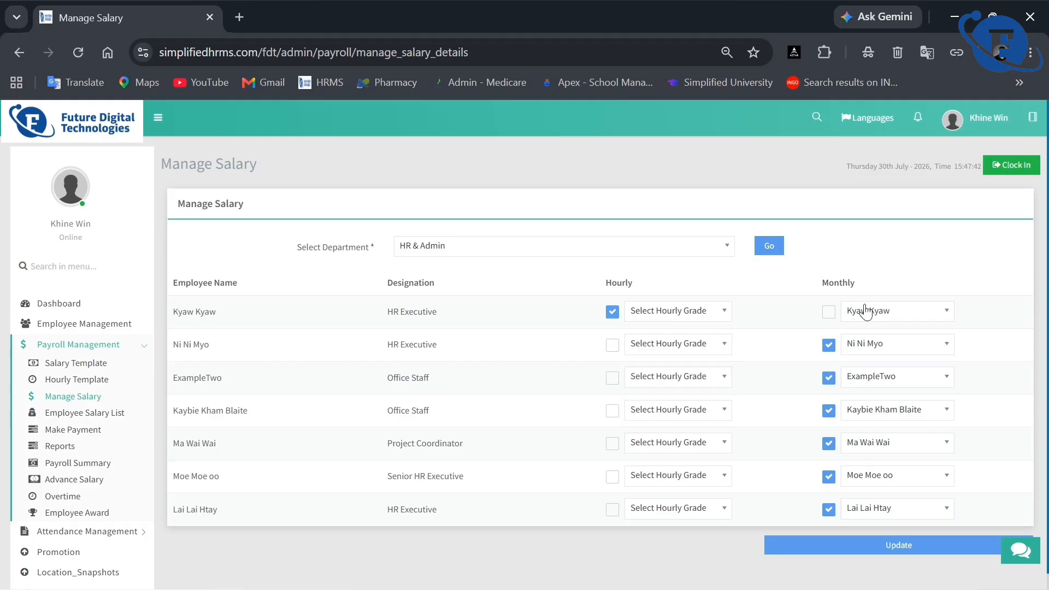
click(829, 312)
View the employee salary list, and load the 2026-06 payment information for All Departments in Make Payment.
click(84, 417)
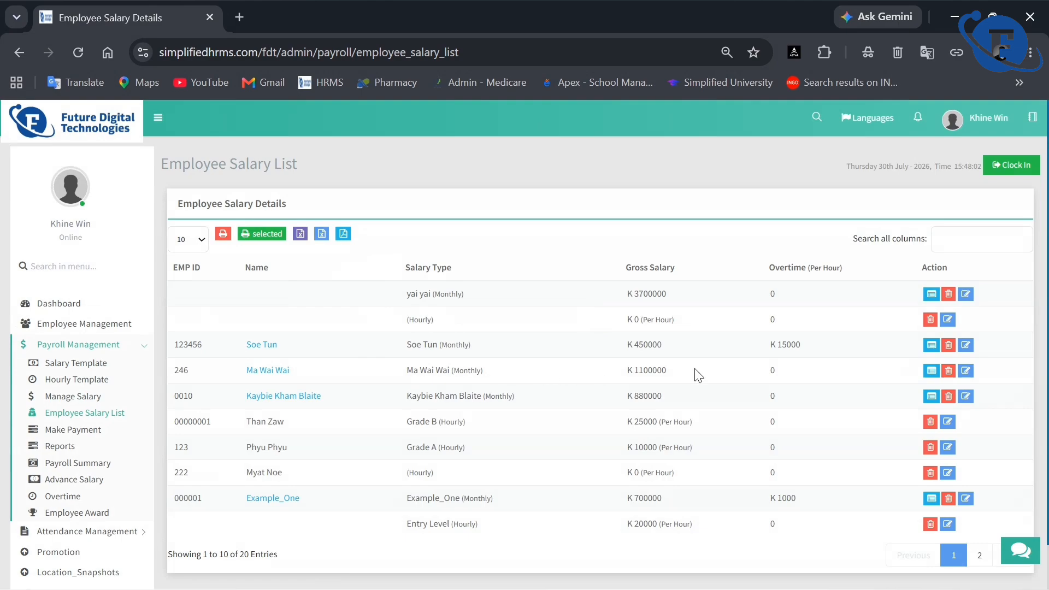
click(71, 431)
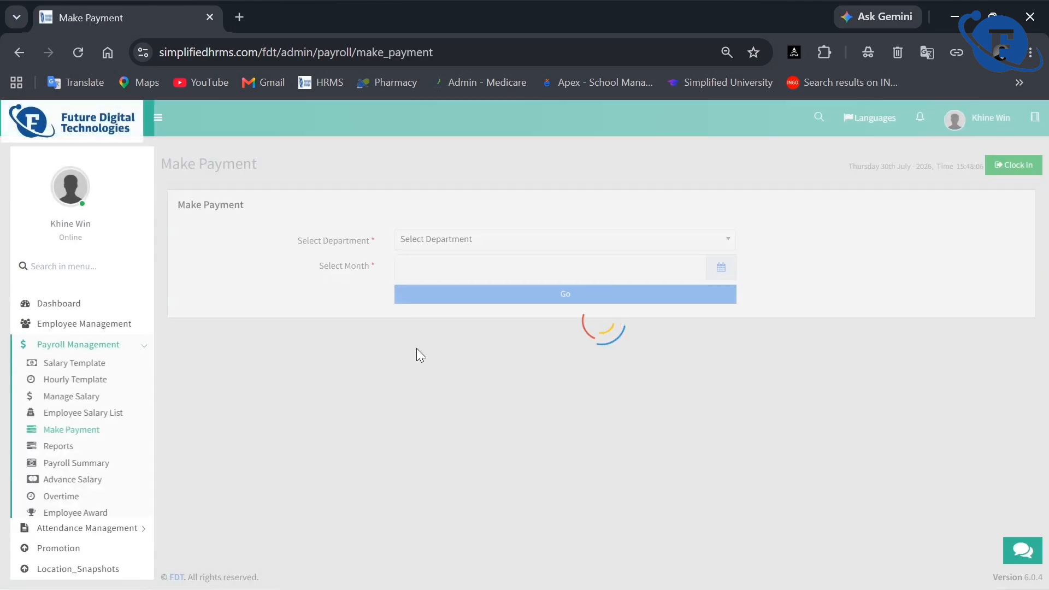
click(487, 244)
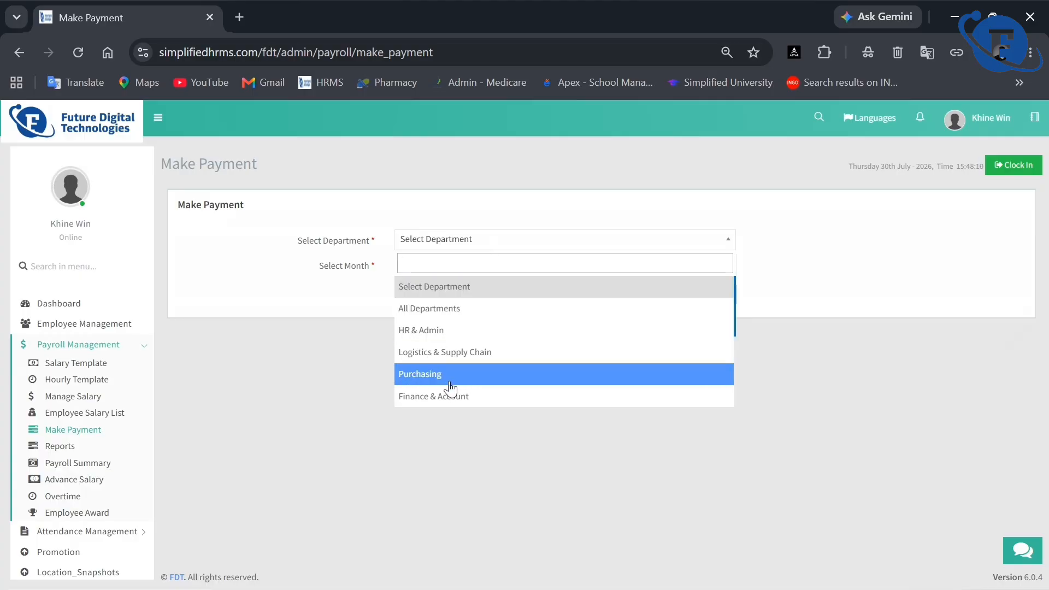
click(481, 317)
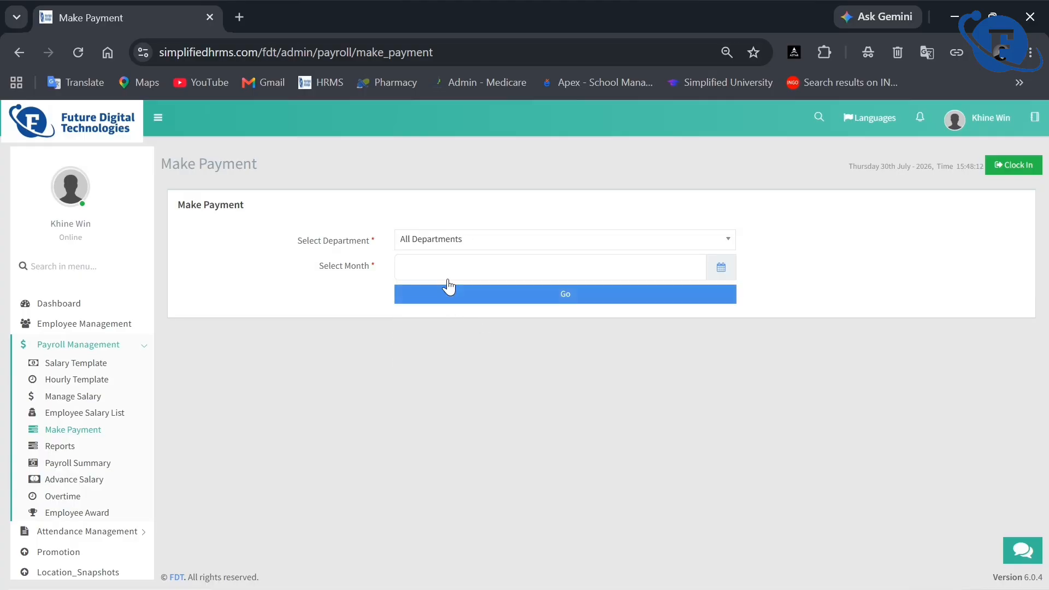
click(446, 268)
click(467, 384)
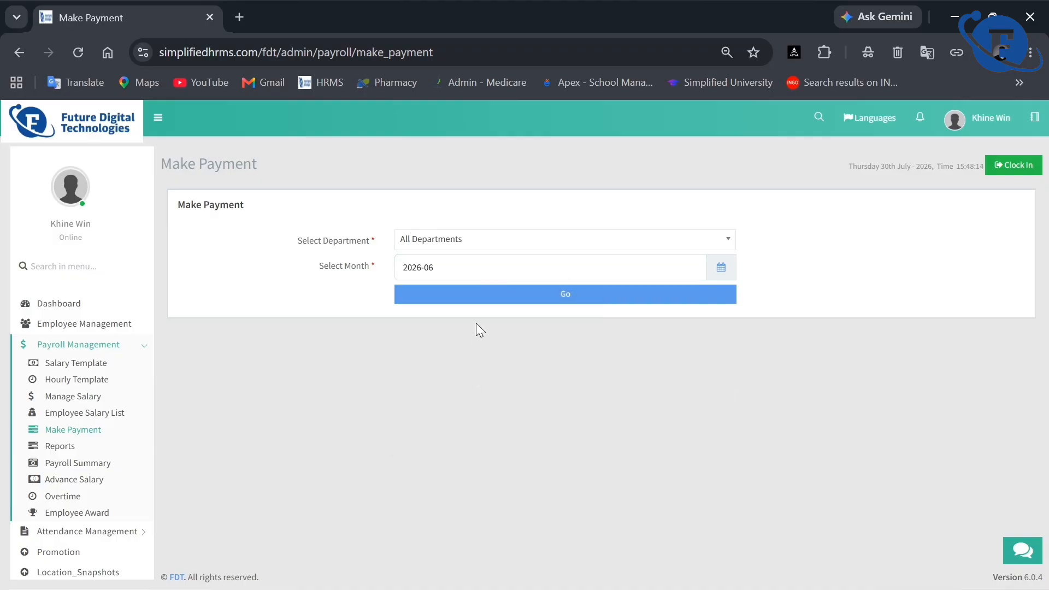
click(497, 300)
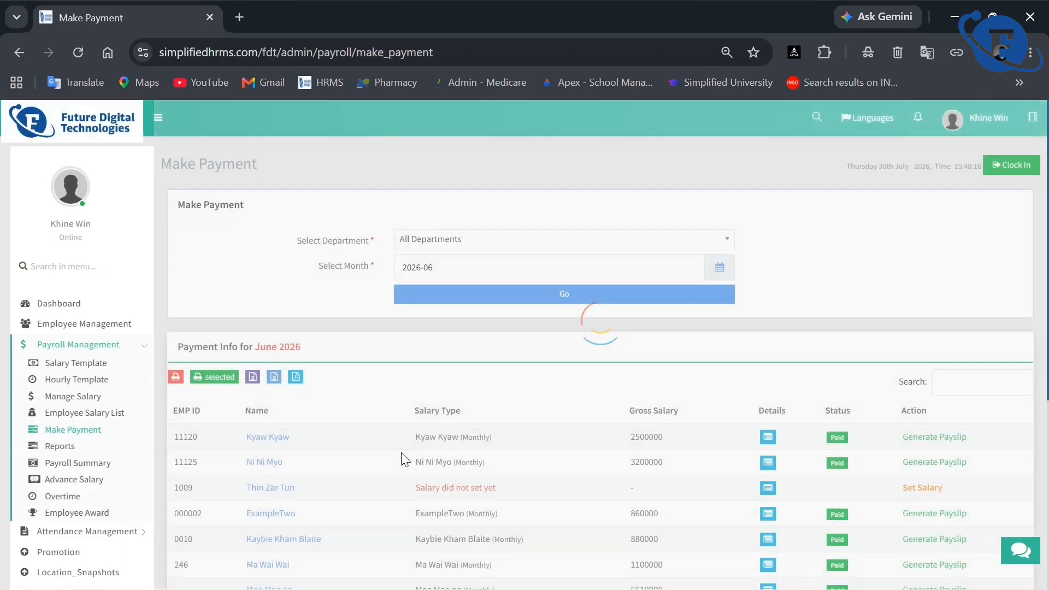
Open the June 2026 payment form for the unpaid employee Example_One.
scroll(401, 453, down, 3)
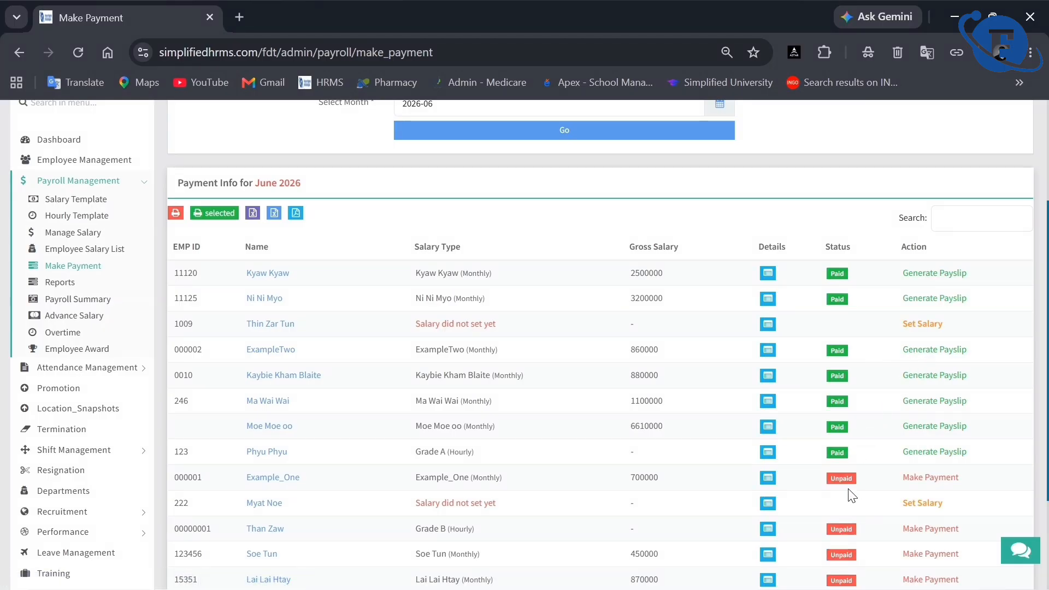
click(942, 478)
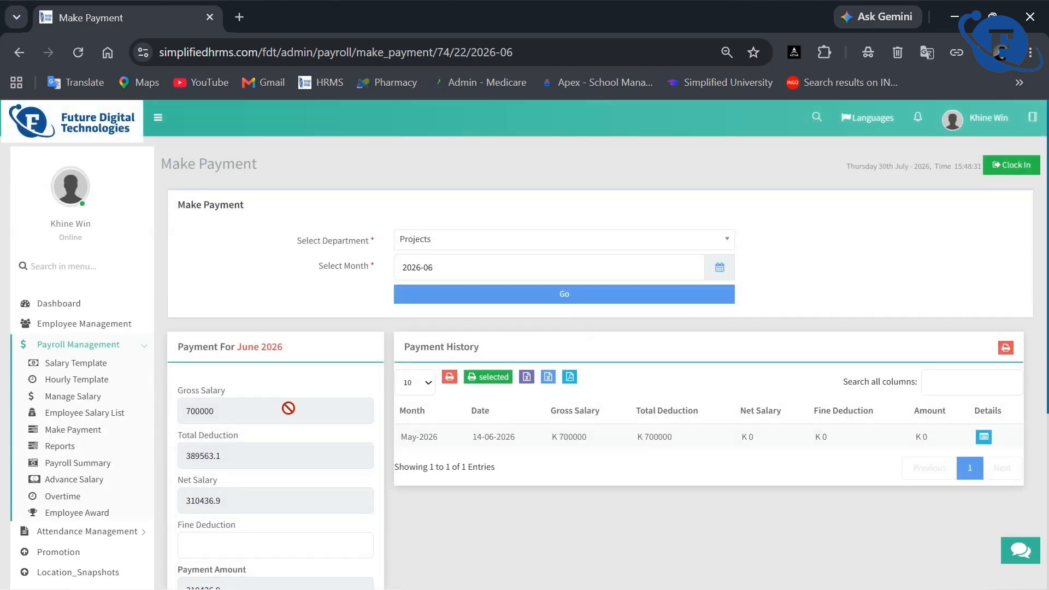
Examine the June 2026 payment form's fine deduction, payment method options, comments and account deduction fields.
scroll(288, 409, down, 2)
scroll(288, 408, down, 4)
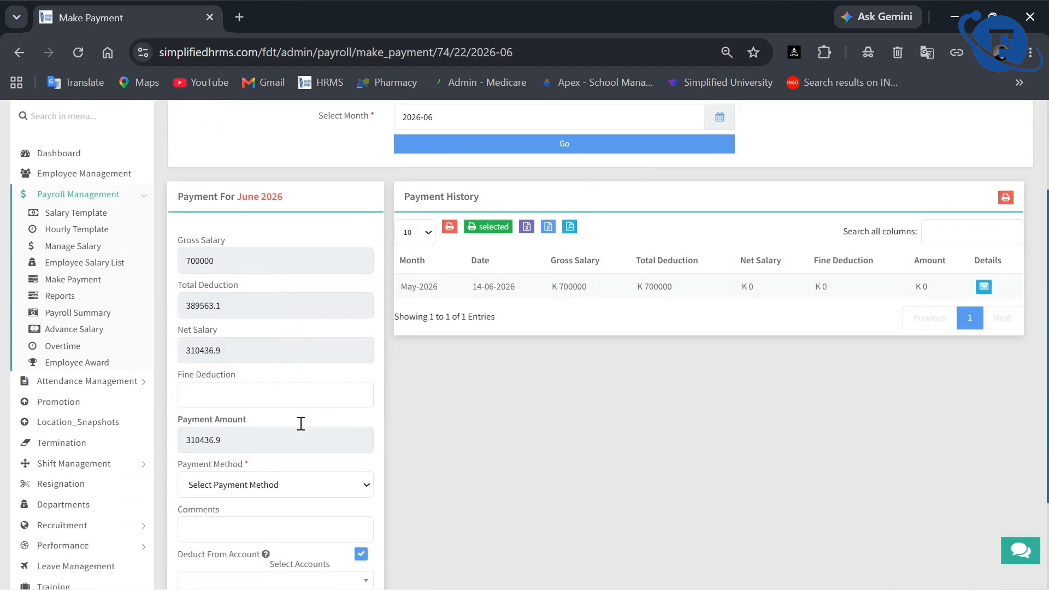
click(253, 306)
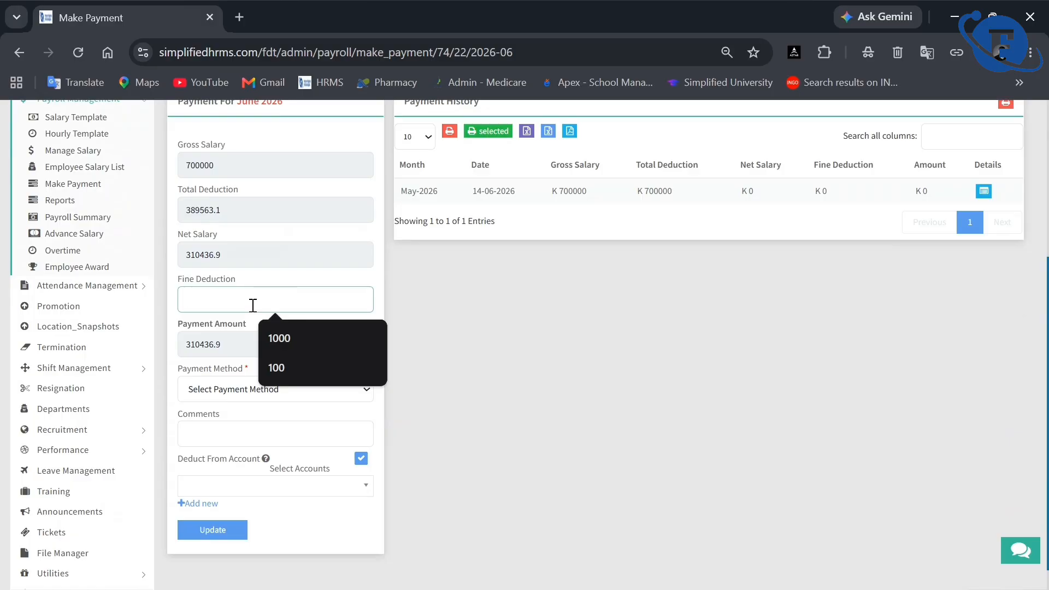
click(248, 389)
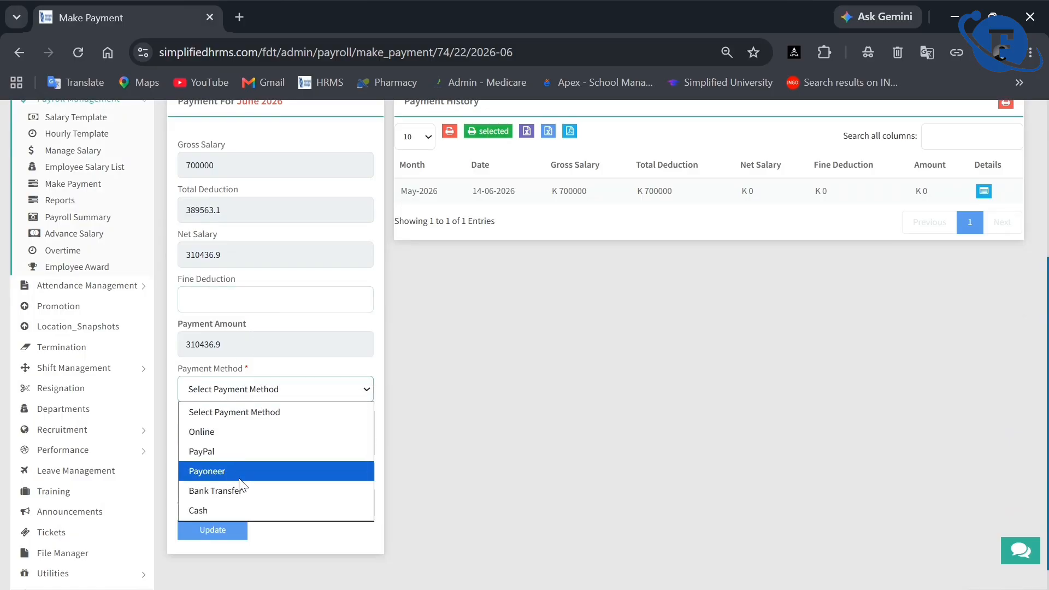
click(271, 392)
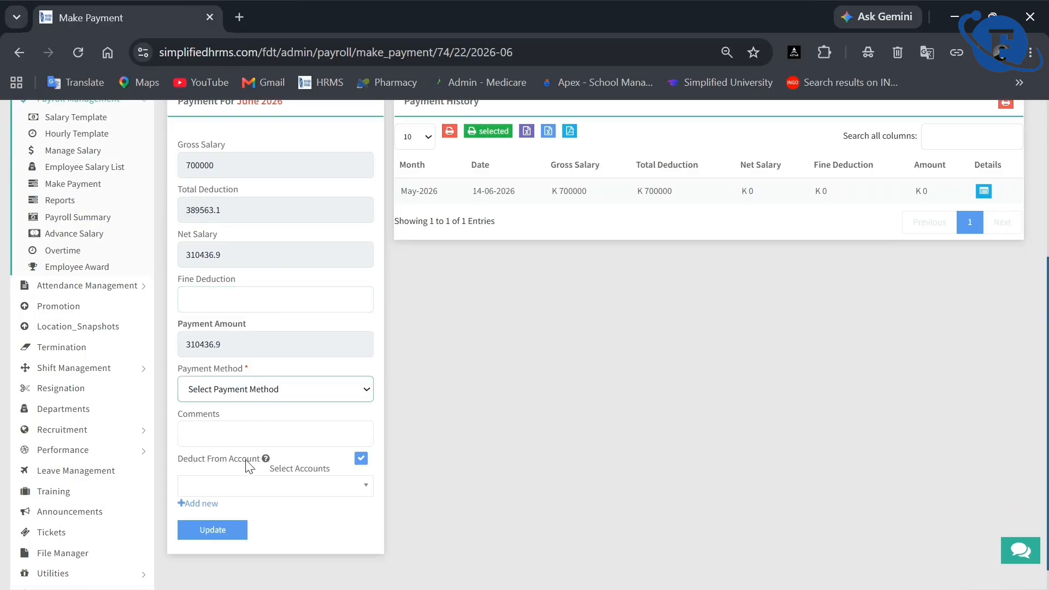
click(269, 443)
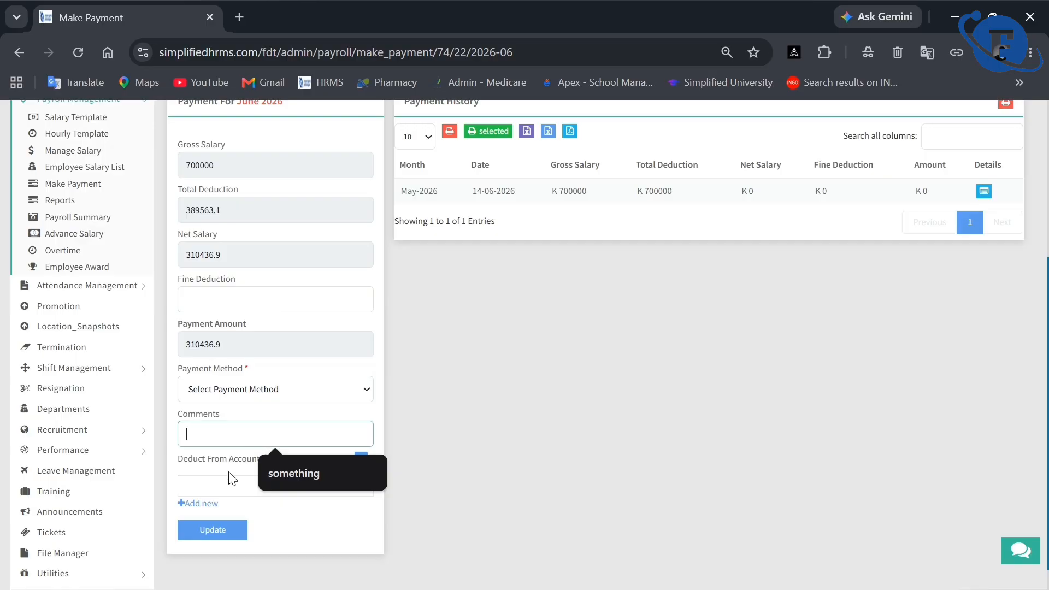
click(293, 512)
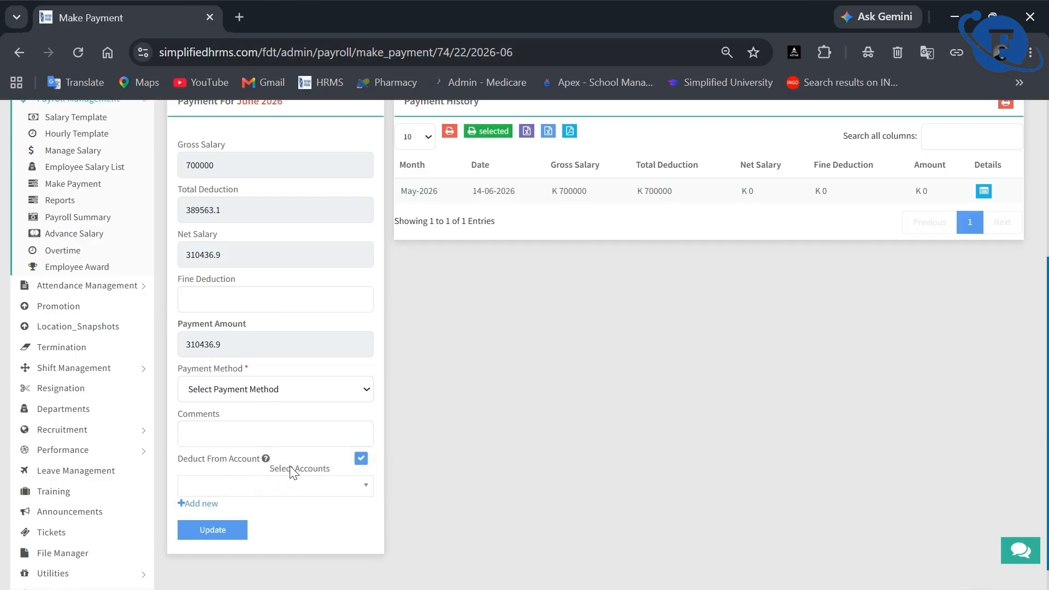
click(237, 533)
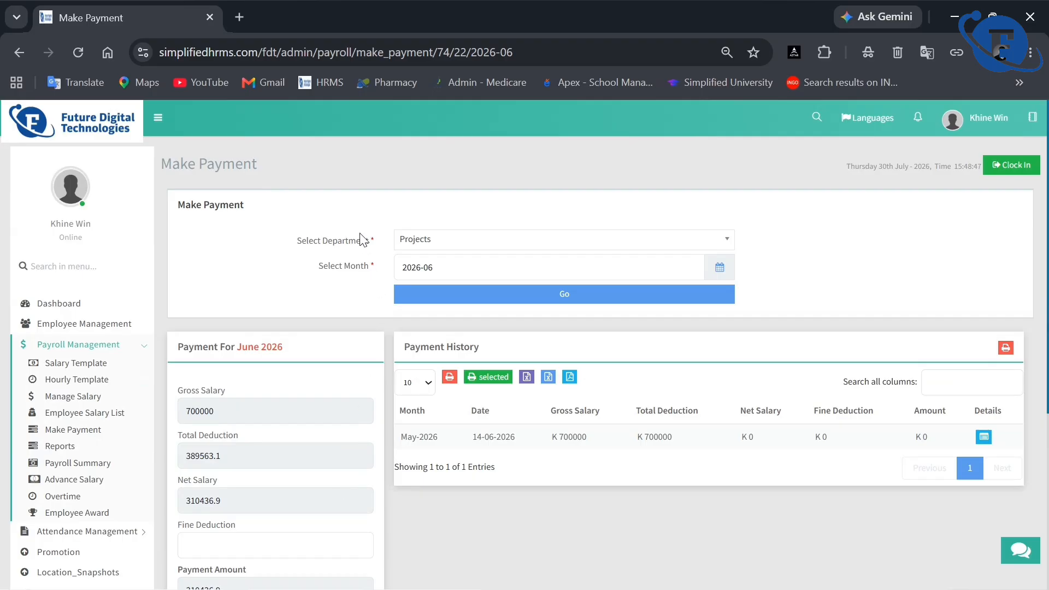
Load the 2026-06 payroll report for the HR & Admin department and review it across to the payment status of each employee.
click(213, 174)
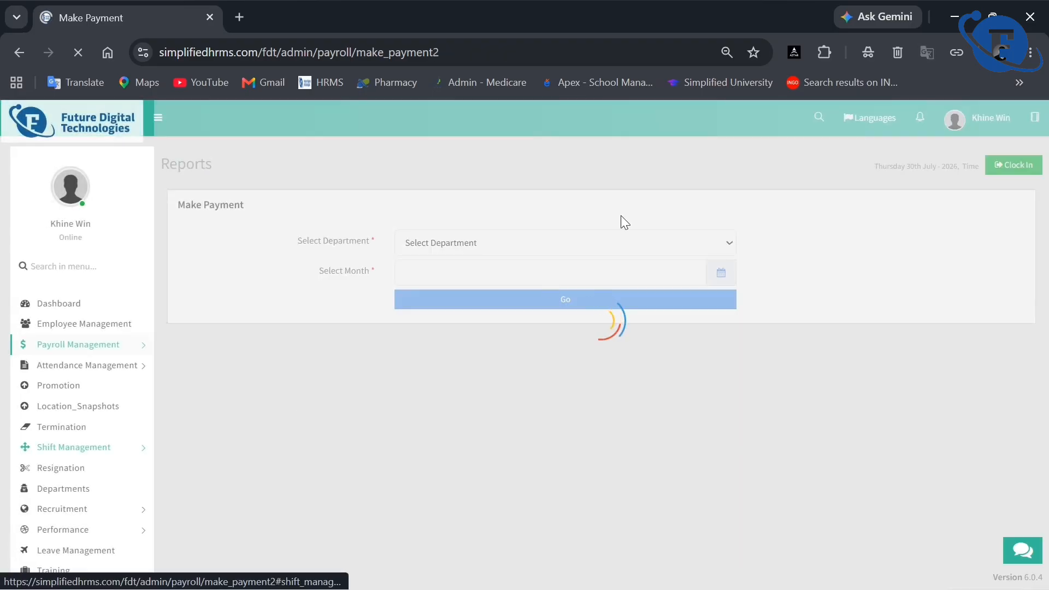
click(445, 241)
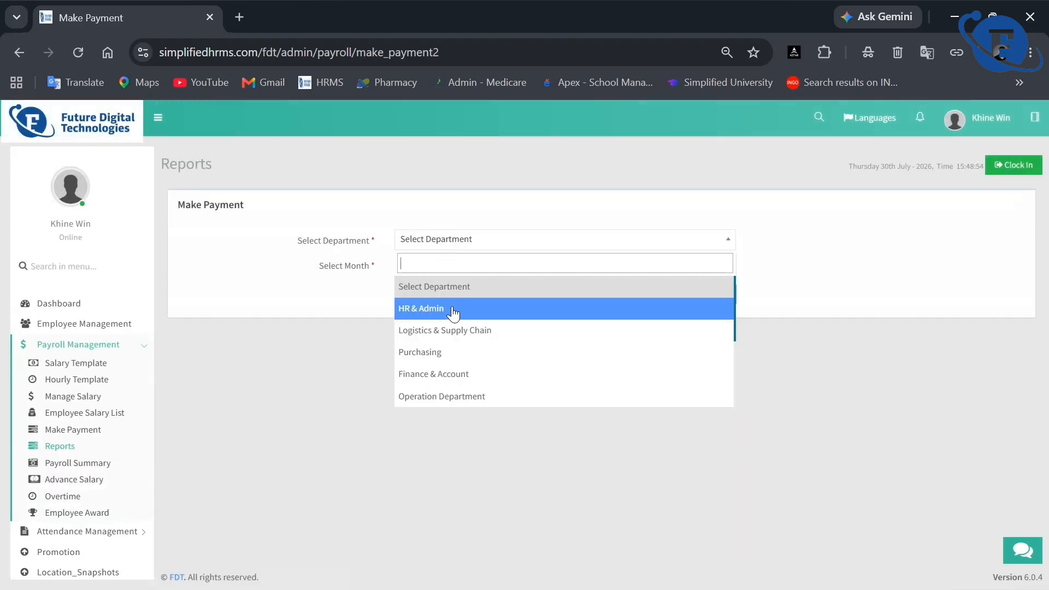
click(483, 310)
click(495, 264)
click(458, 363)
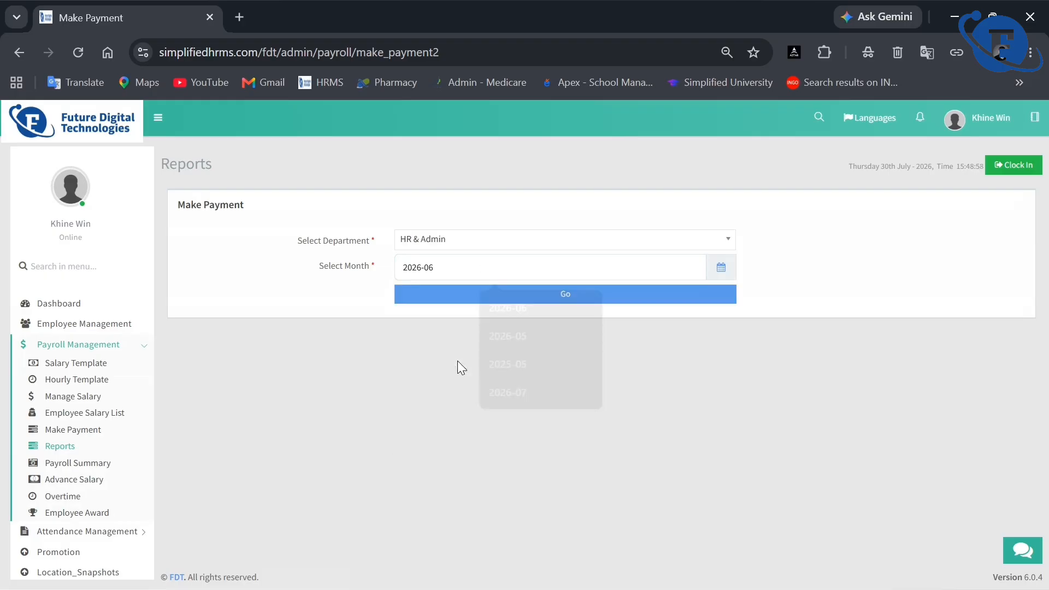
click(473, 294)
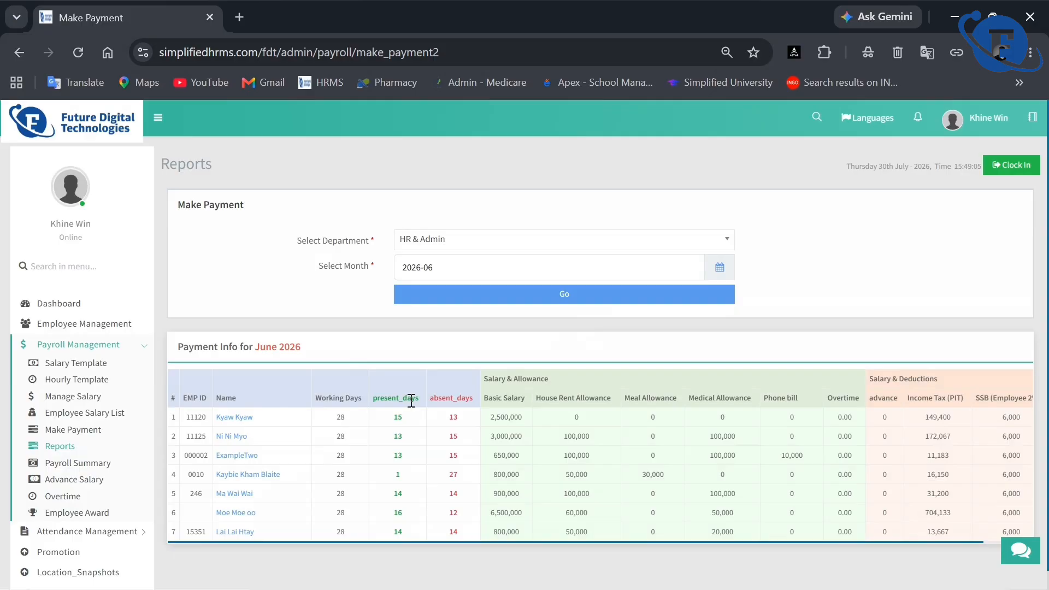
scroll(411, 401, right, 2)
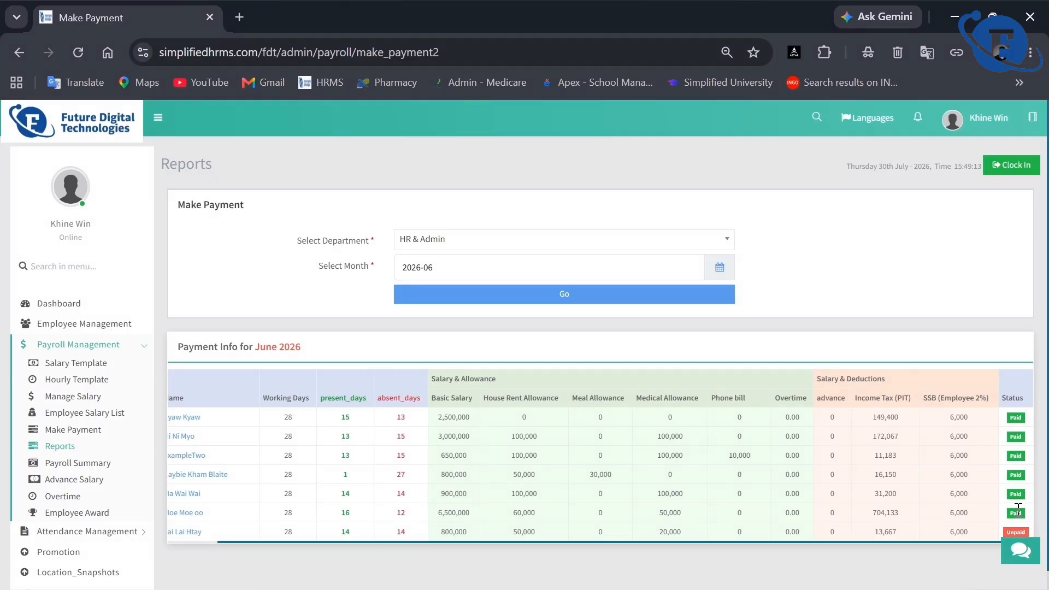
scroll(1018, 509, down, 1)
scroll(984, 455, up, 1)
Generate the Payroll Summary by month for 2026-06 and look over the listed payments.
click(97, 463)
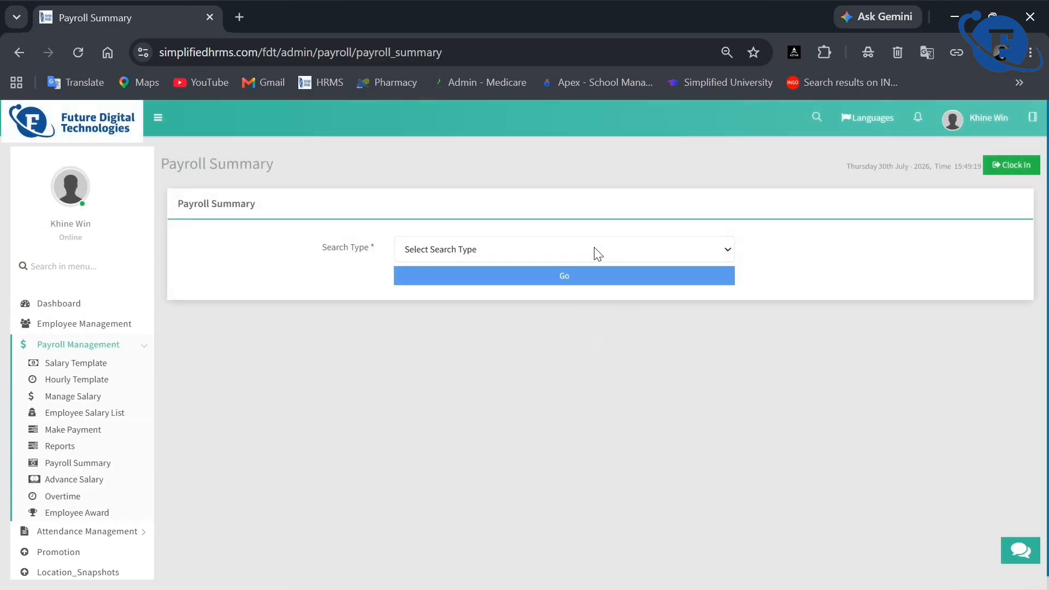
click(597, 251)
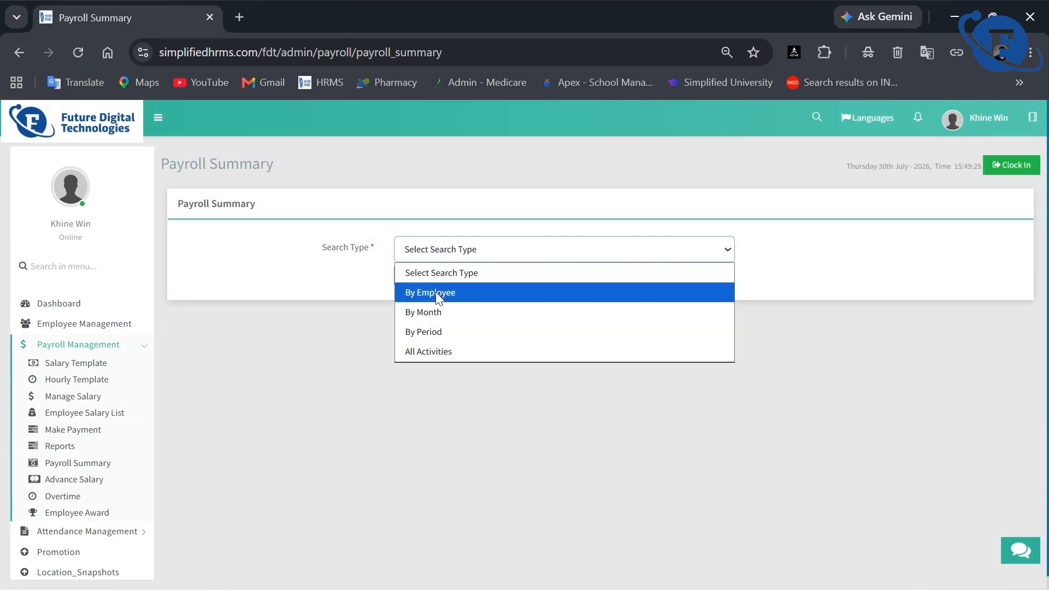
click(435, 311)
click(479, 282)
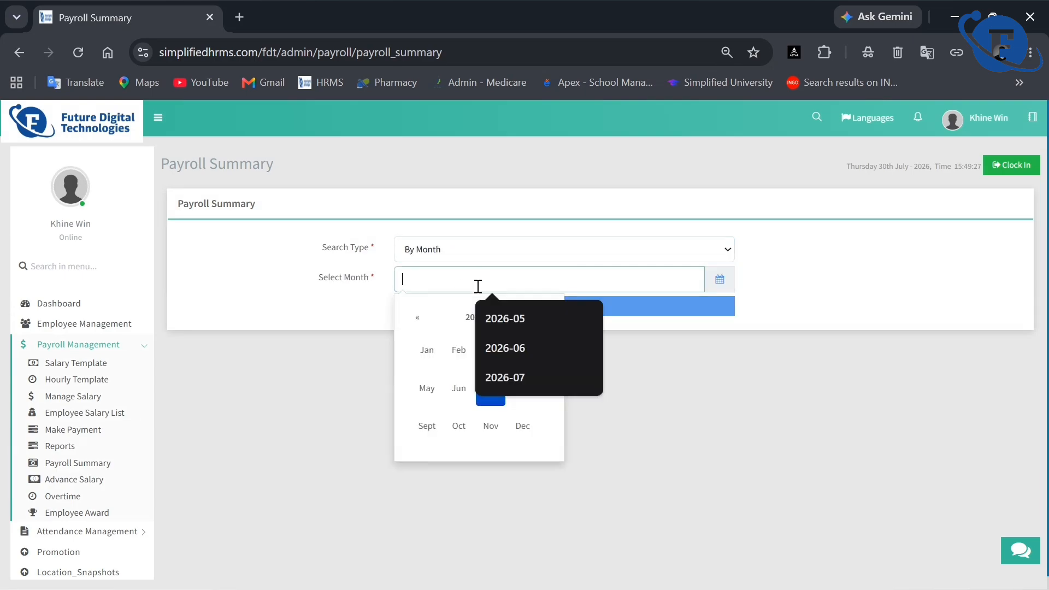
click(459, 389)
click(456, 304)
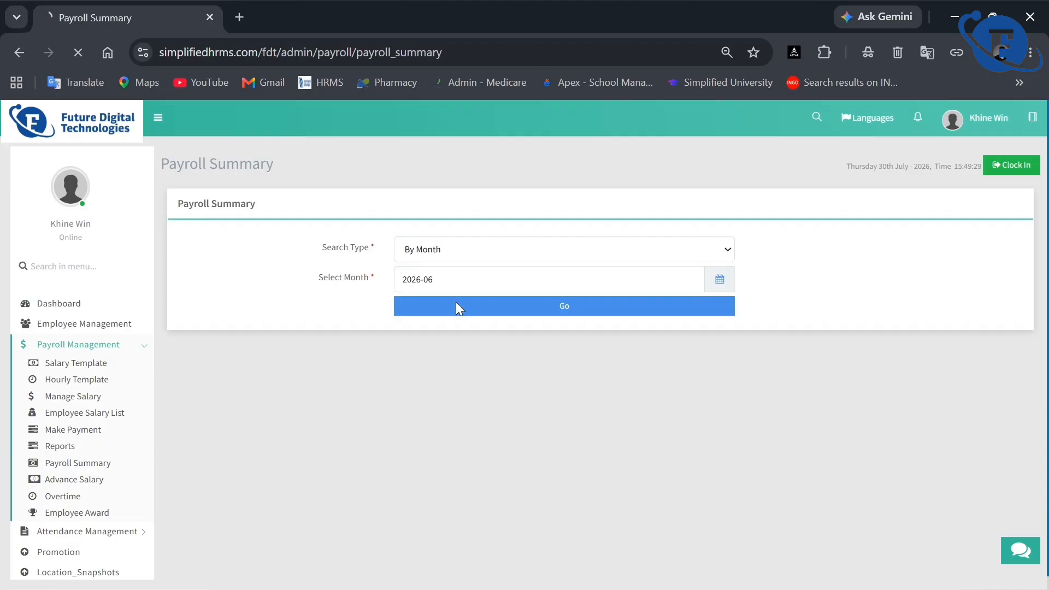
scroll(492, 356, down, 2)
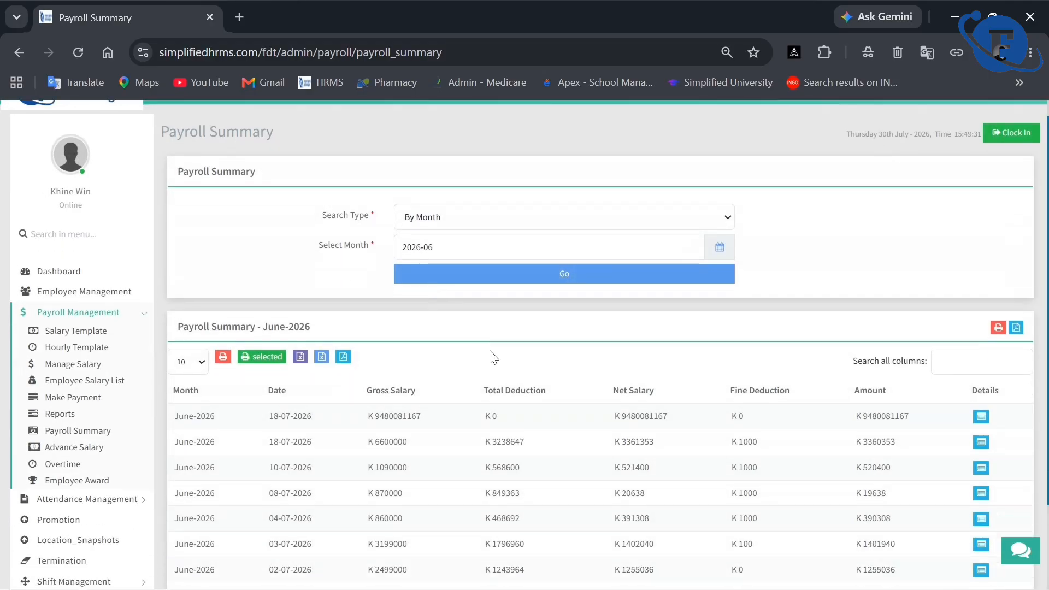
scroll(492, 351, up, 2)
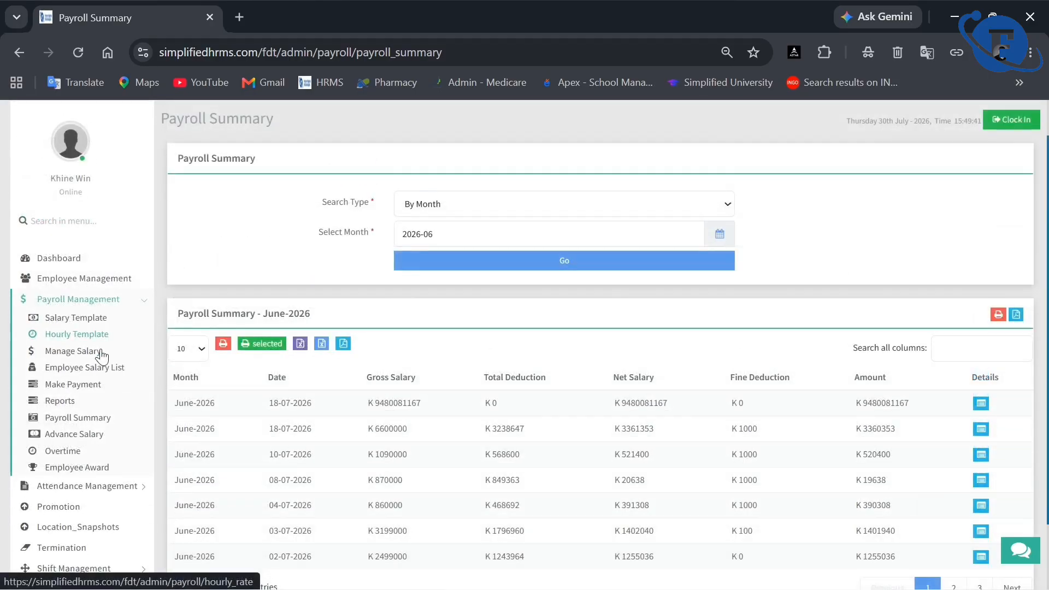
View the July 2026 advance salary requests and the July 2026 overtime records.
click(86, 434)
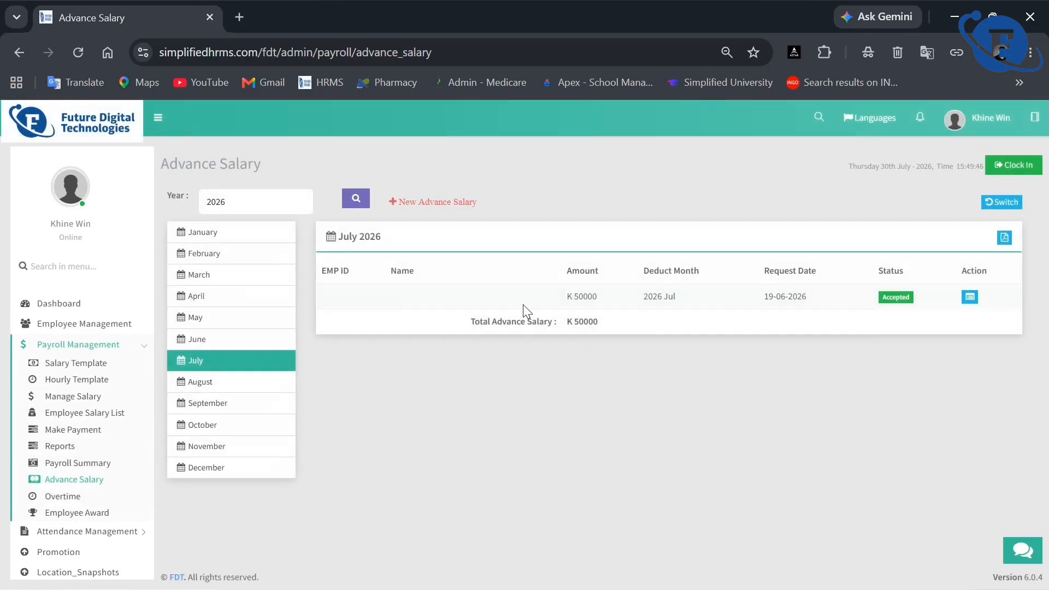
click(58, 498)
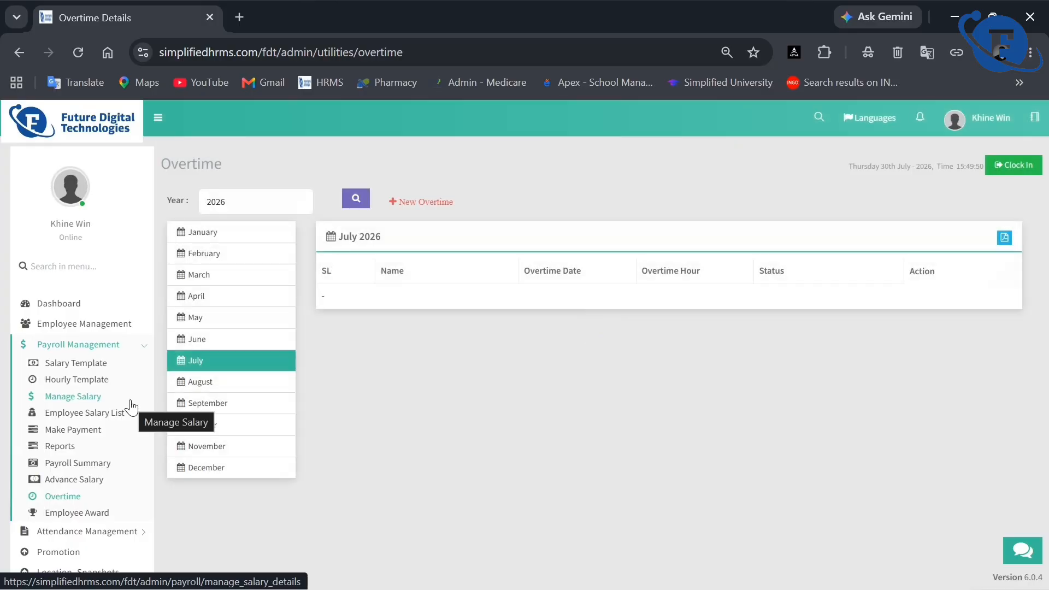
View the attendance Time History and check the Week 23 clock-in and clock-out logs, then collapse that week.
scroll(70, 437, down, 2)
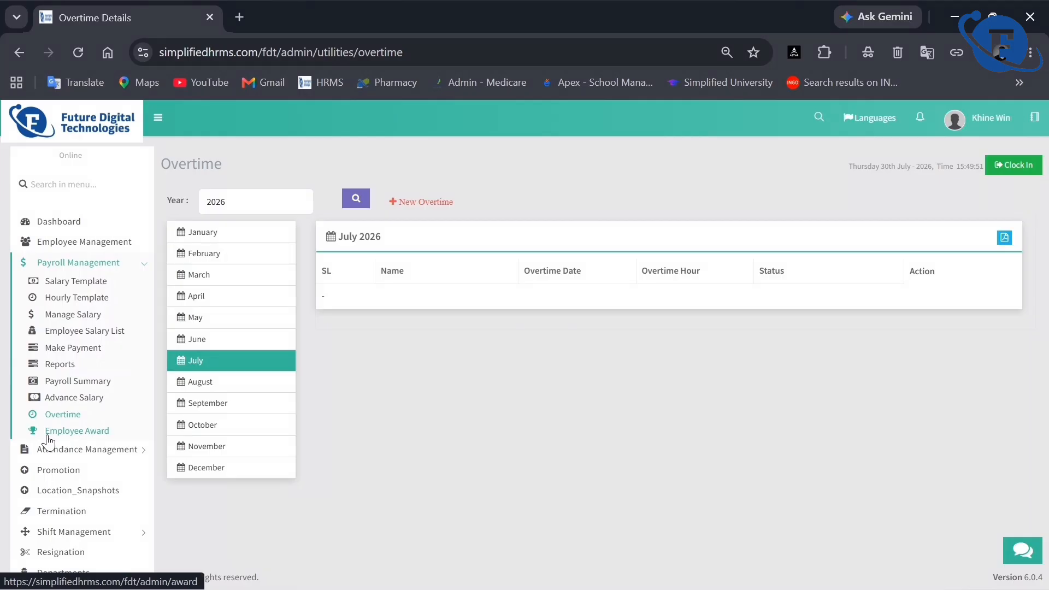
click(98, 457)
click(99, 305)
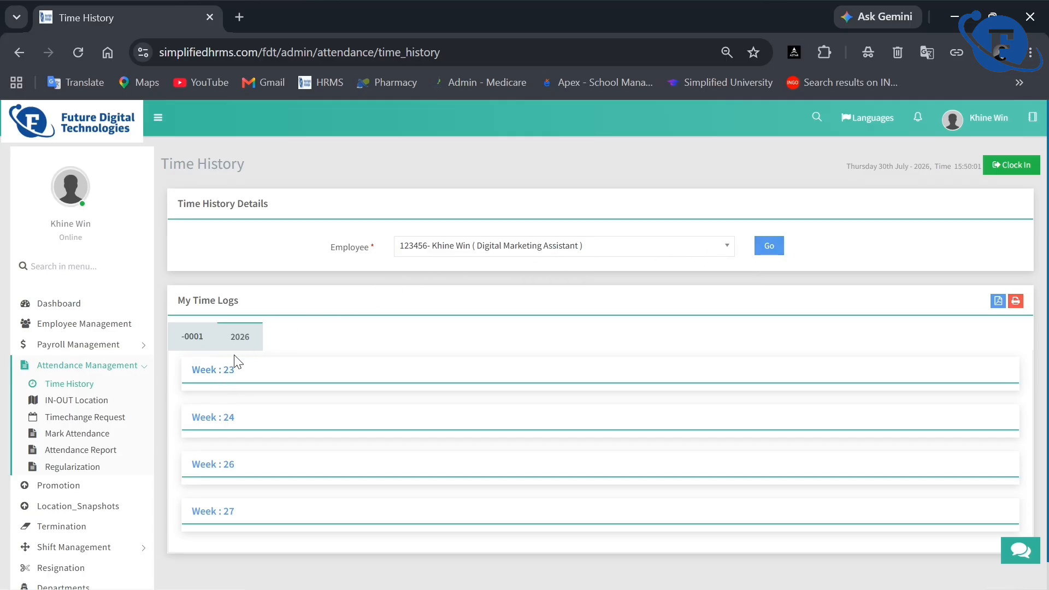
click(227, 370)
scroll(295, 386, down, 3)
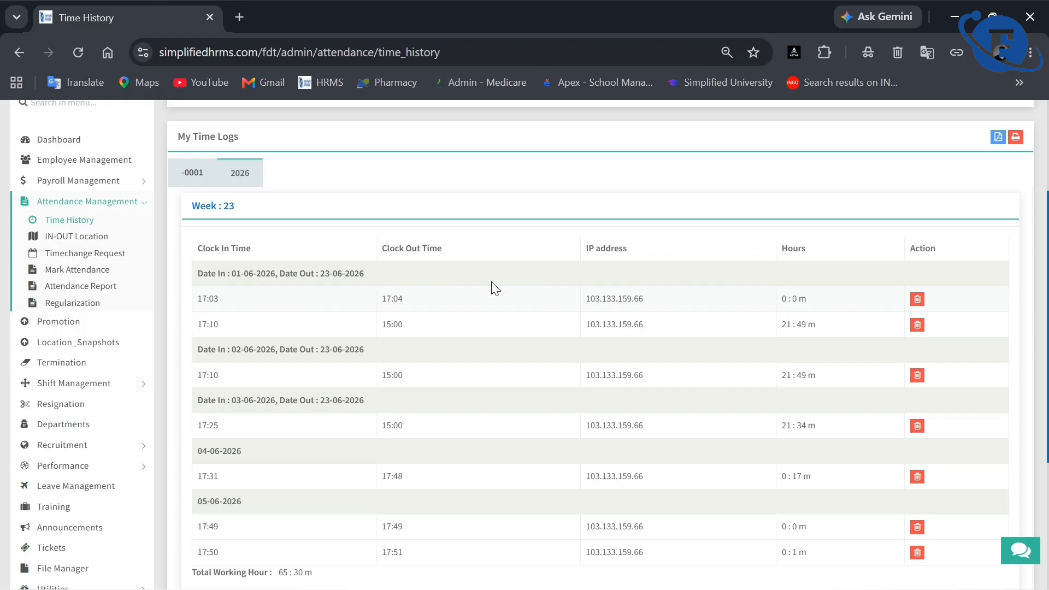
click(230, 208)
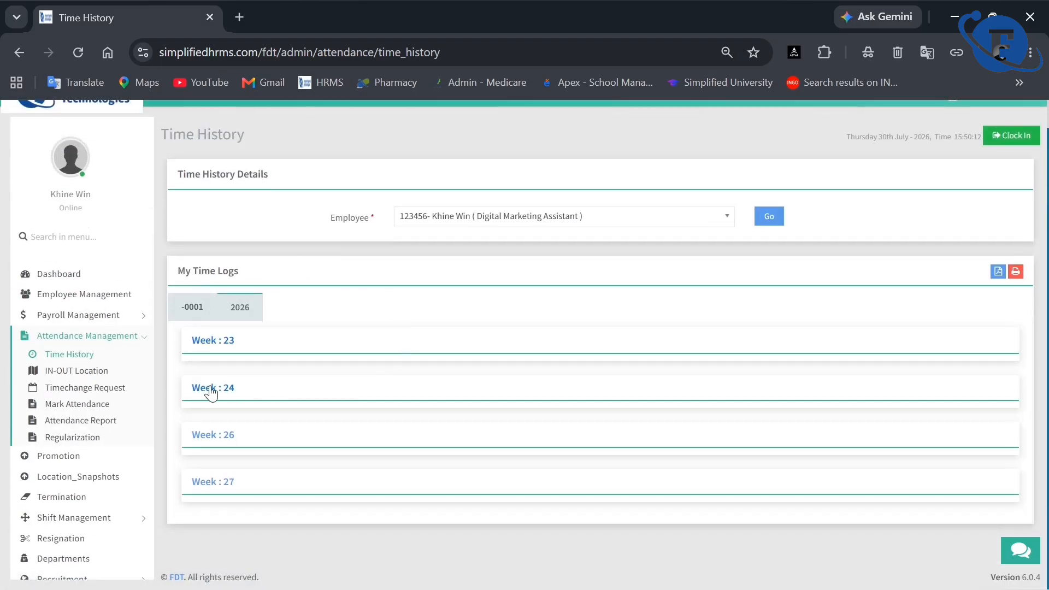
View the IN-OUT Location map and the list of all time change requests.
click(71, 370)
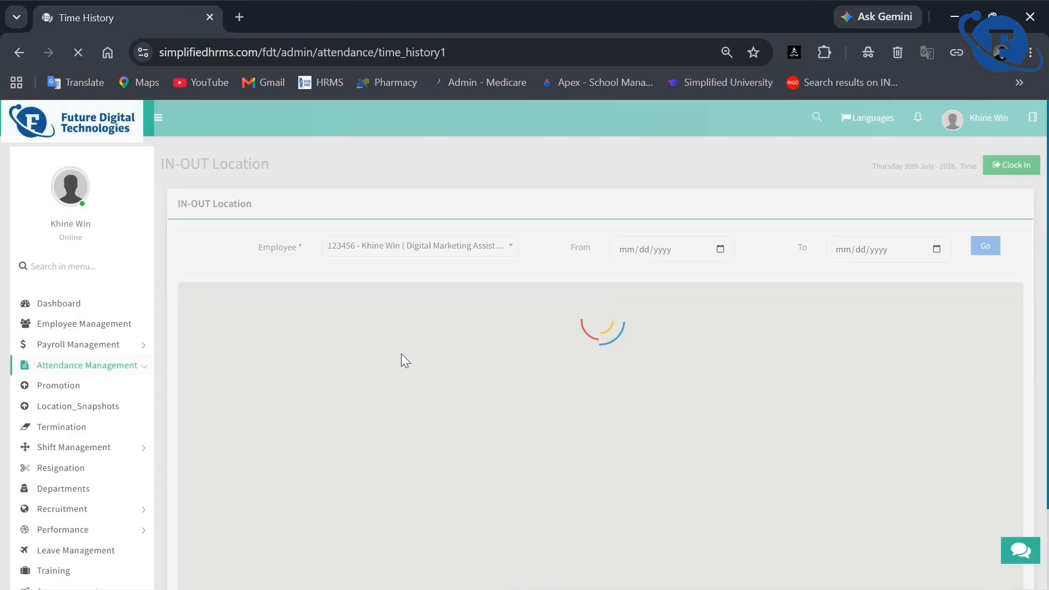
scroll(427, 272, down, 1)
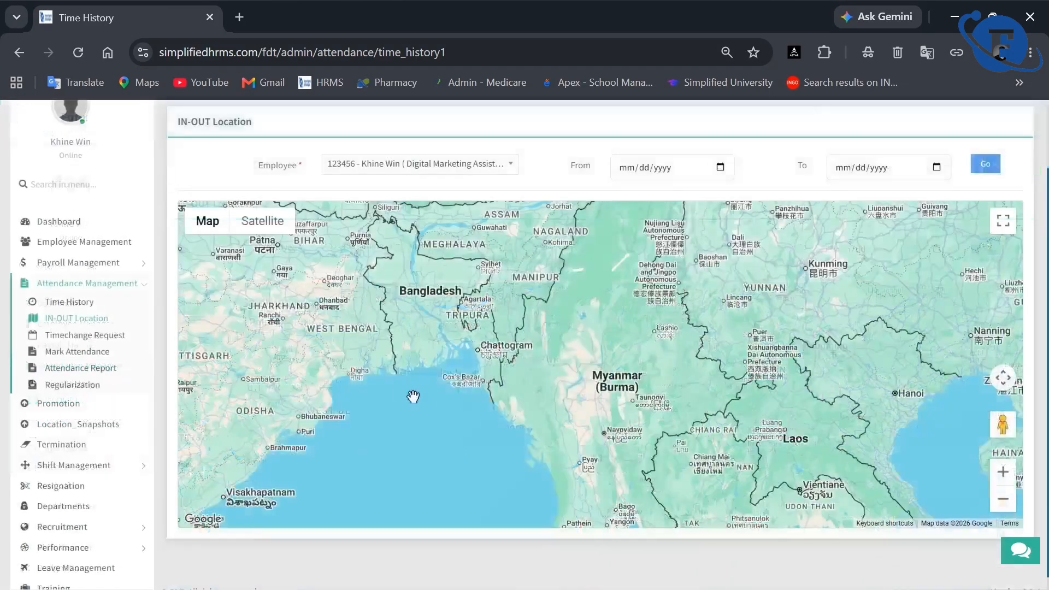
click(93, 335)
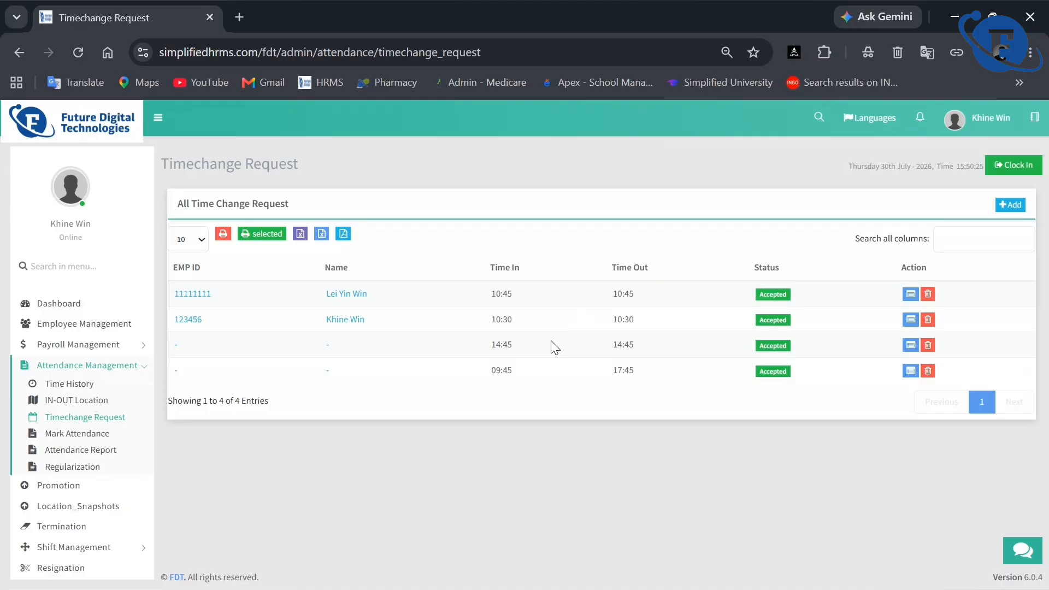
View the Mark Attendance list, the Attendance Report and the Regularization page.
click(60, 434)
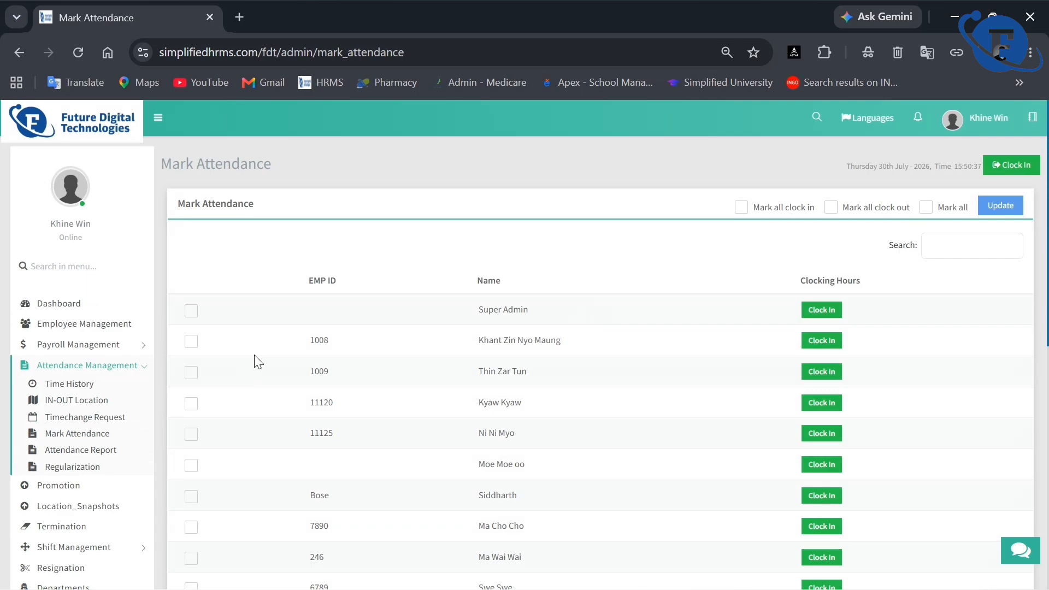
click(111, 456)
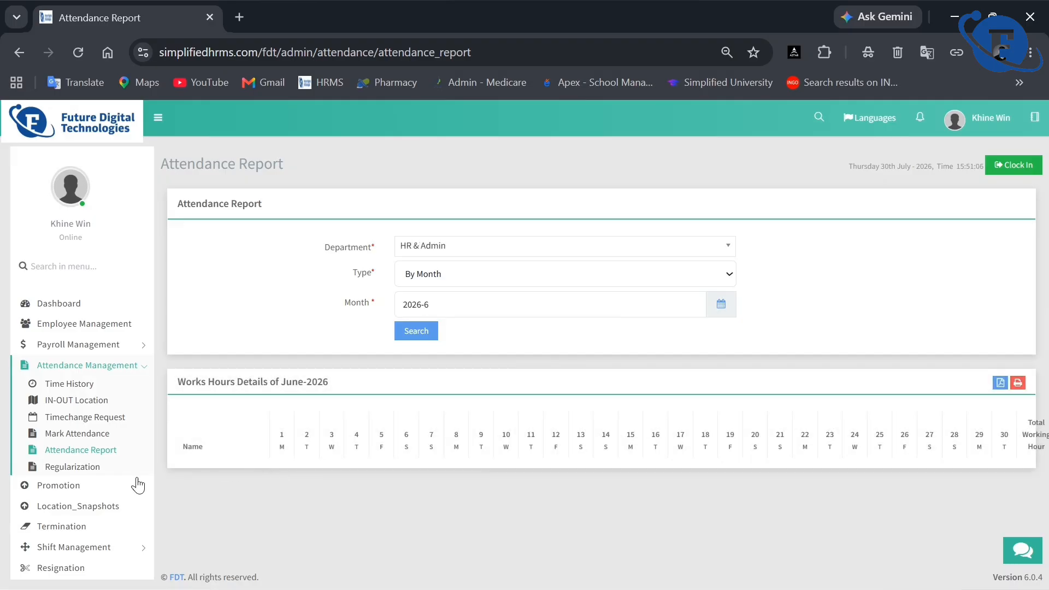
click(116, 470)
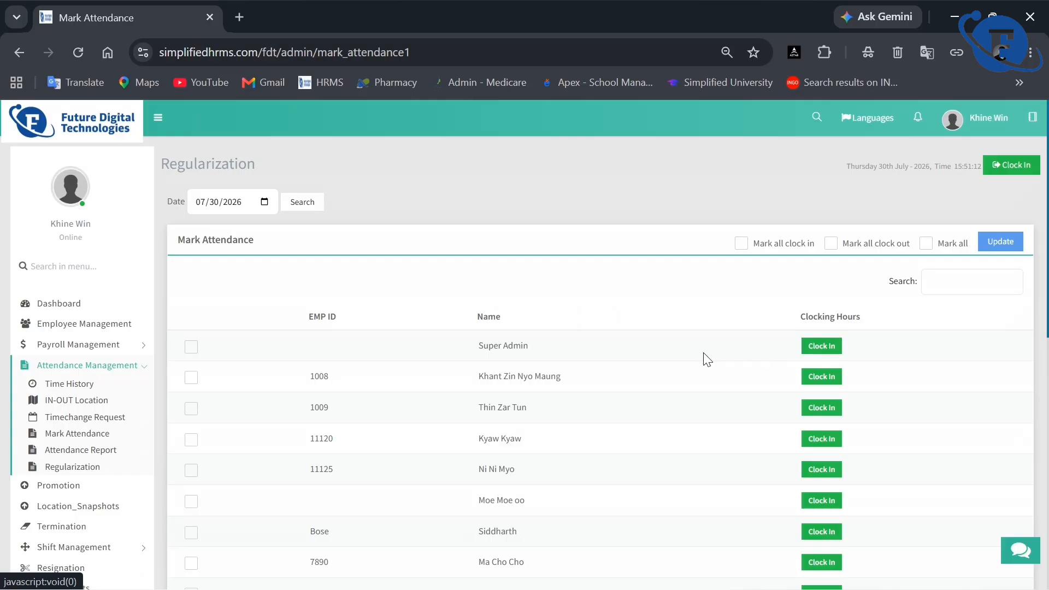
Leave Attendance Management, view the Promotion list, and look at the employee entries in Location_Snapshots.
click(143, 376)
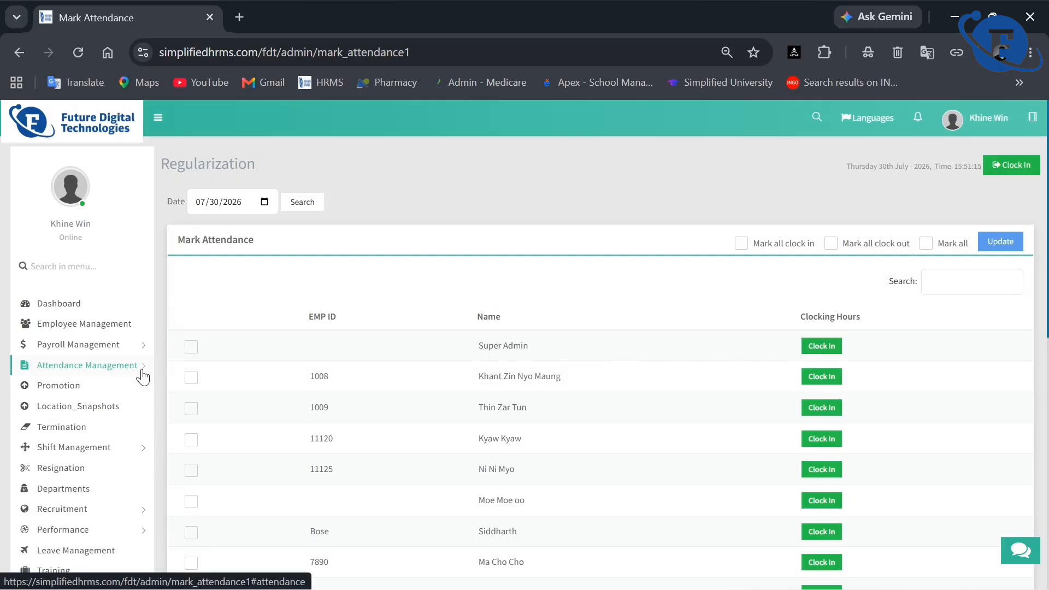
click(103, 392)
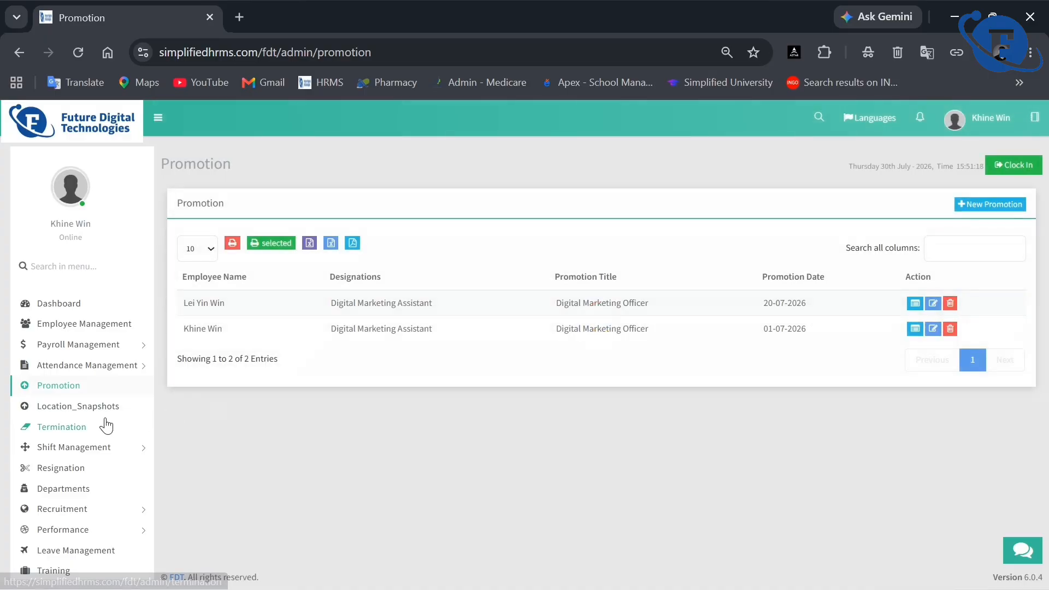
click(125, 415)
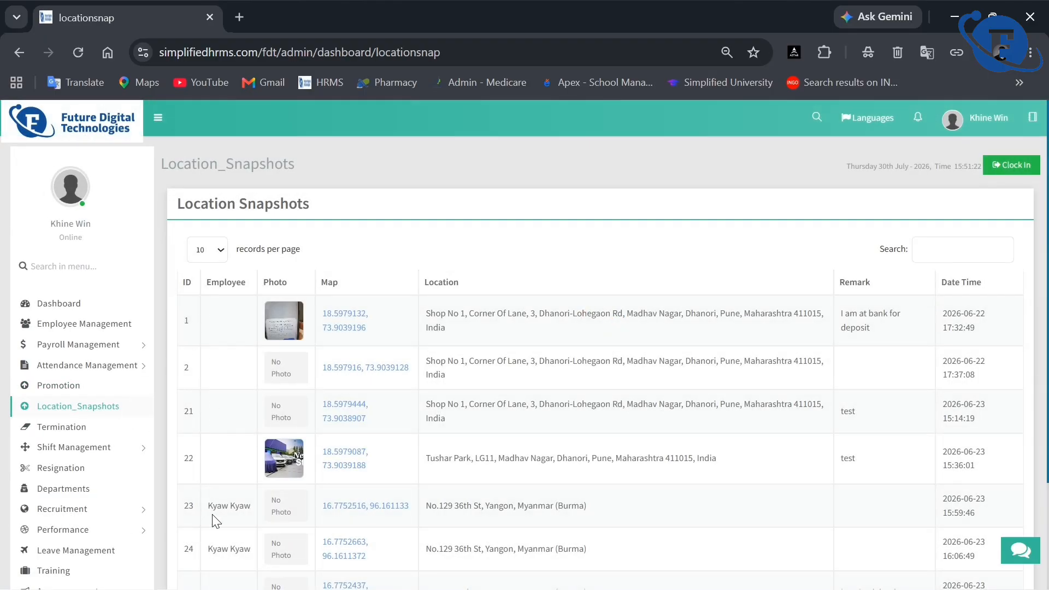
drag(244, 514, 196, 511)
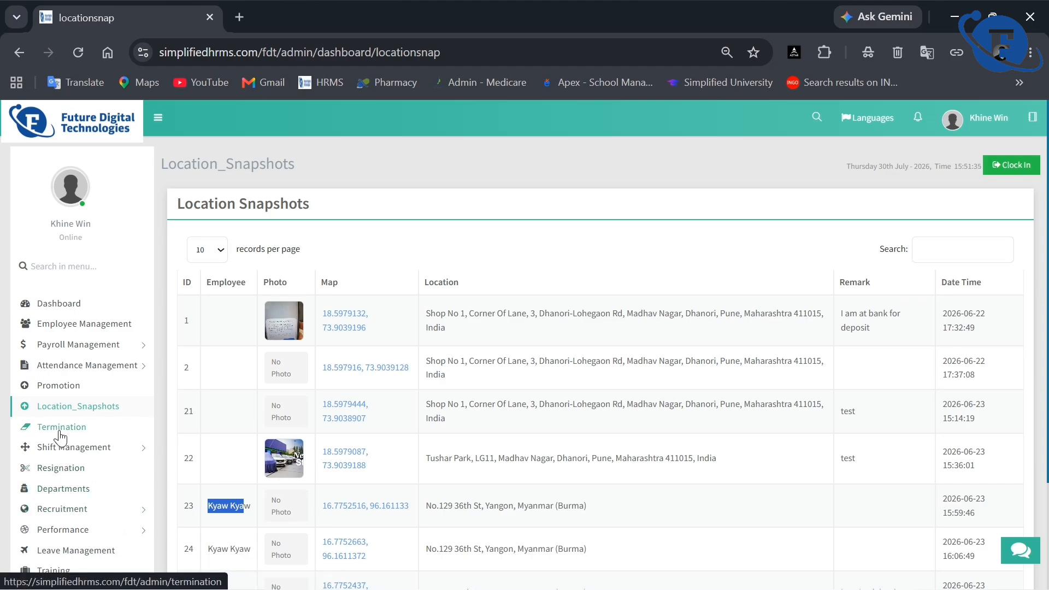
View the Shift Mapping list, then look over the forms for assigning a shift and creating a new shift.
click(48, 447)
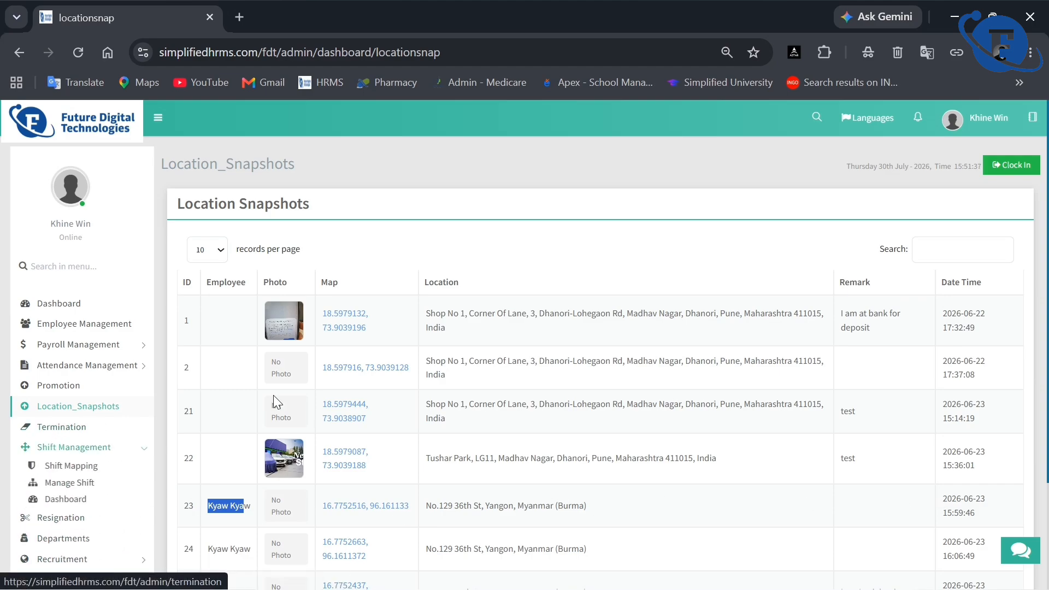
click(75, 466)
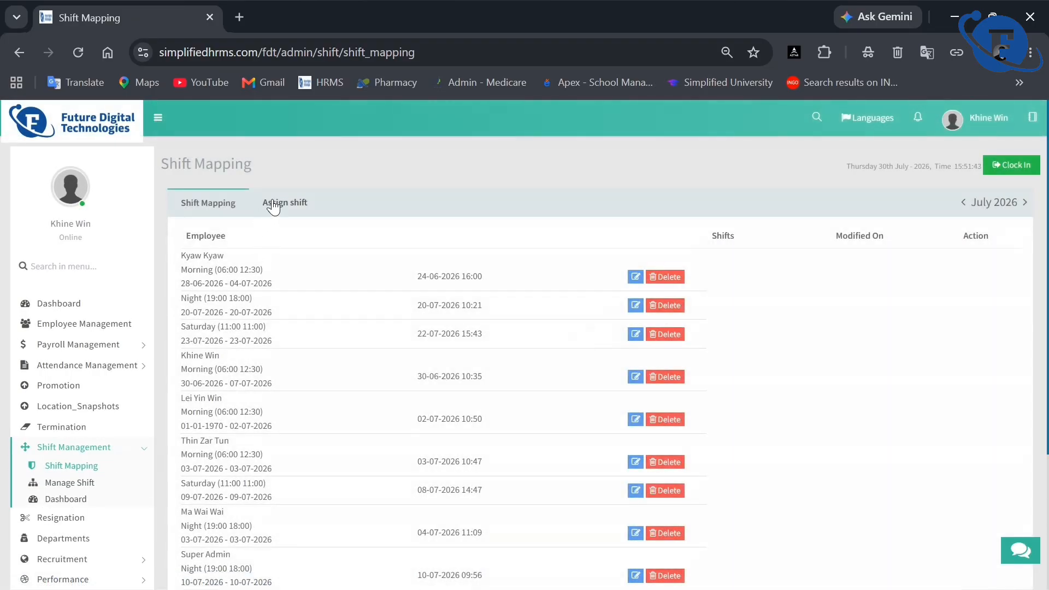
click(294, 203)
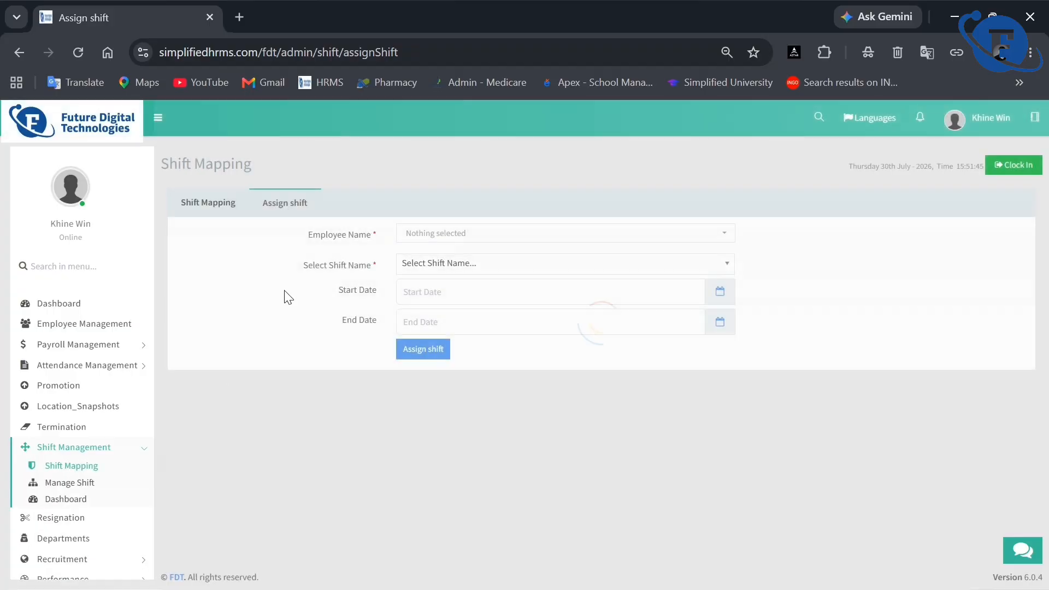
click(458, 235)
click(458, 235)
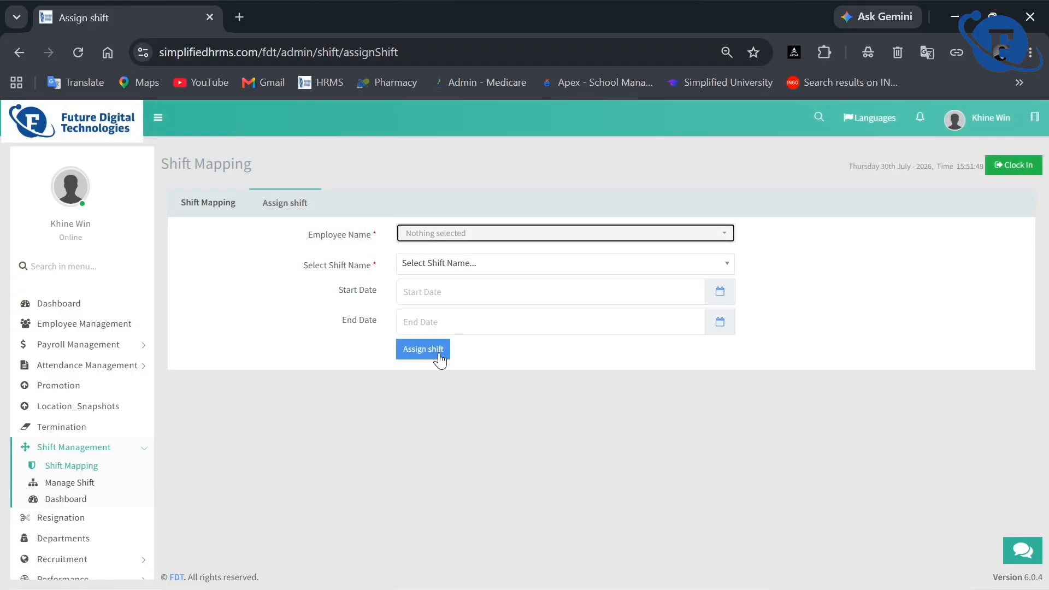
click(61, 482)
scroll(55, 460, down, 1)
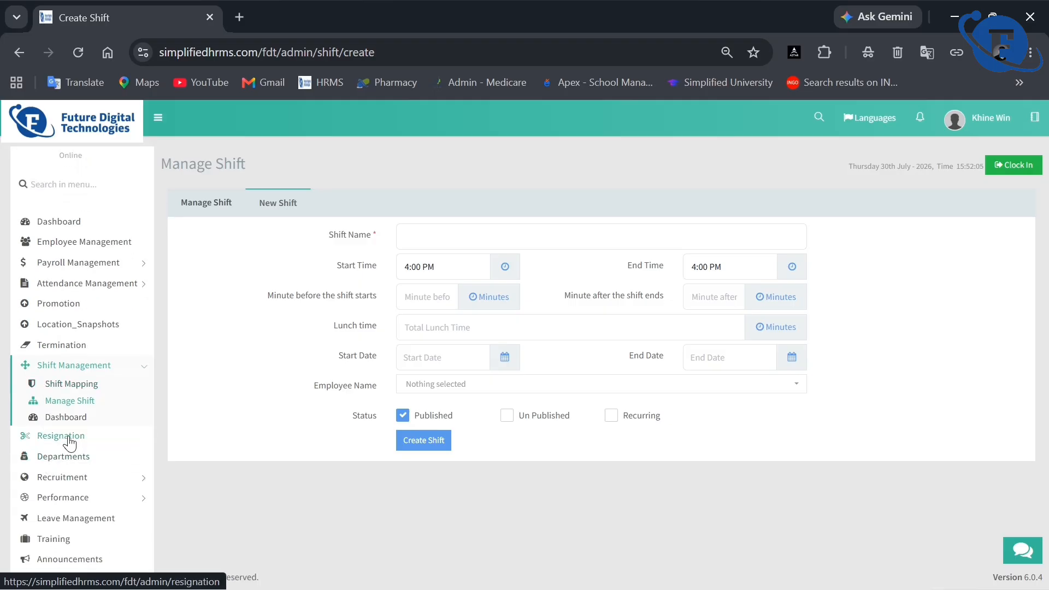
View the shift Dashboard calendar and check the shift options offered for Super Admin on 2026-07-31.
click(76, 422)
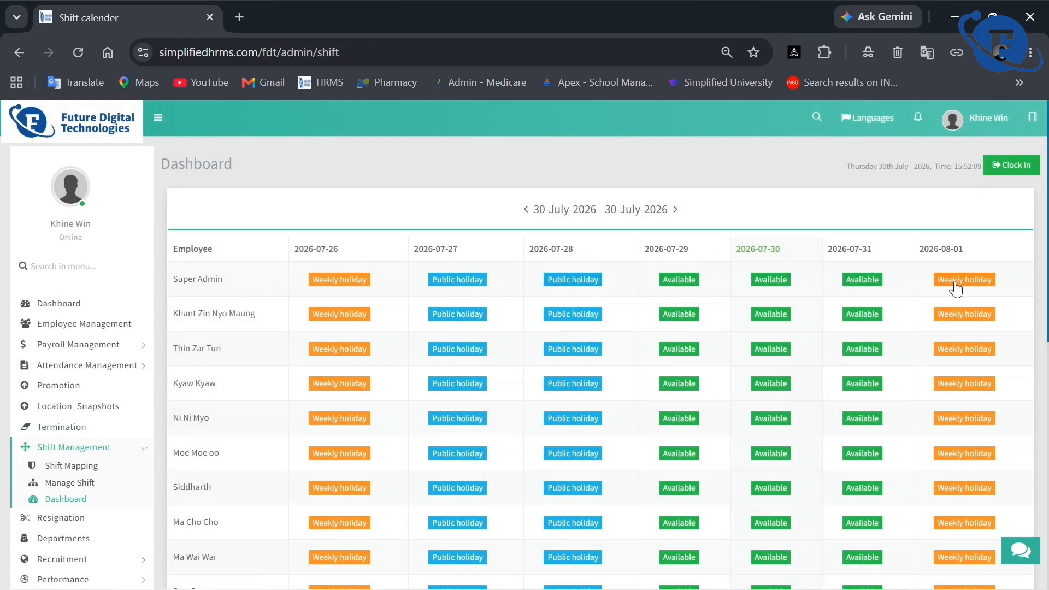
click(874, 281)
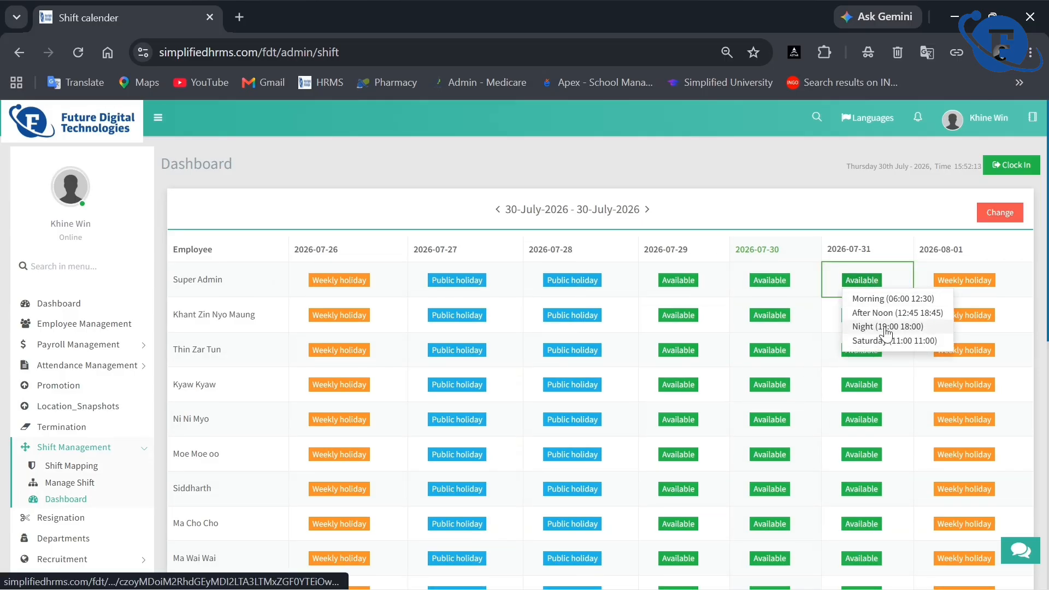
click(864, 285)
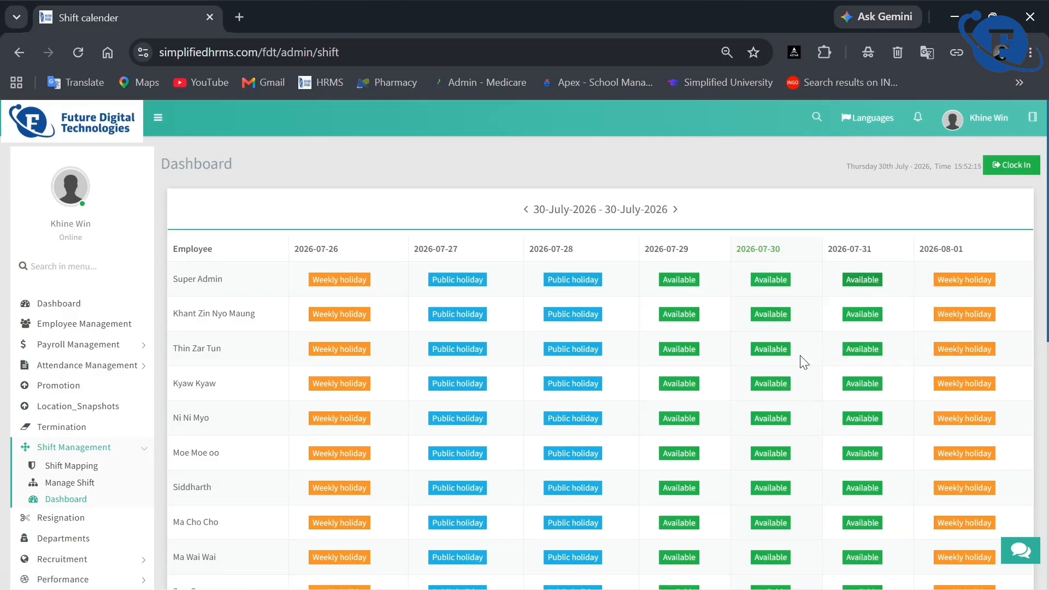
scroll(756, 405, down, 7)
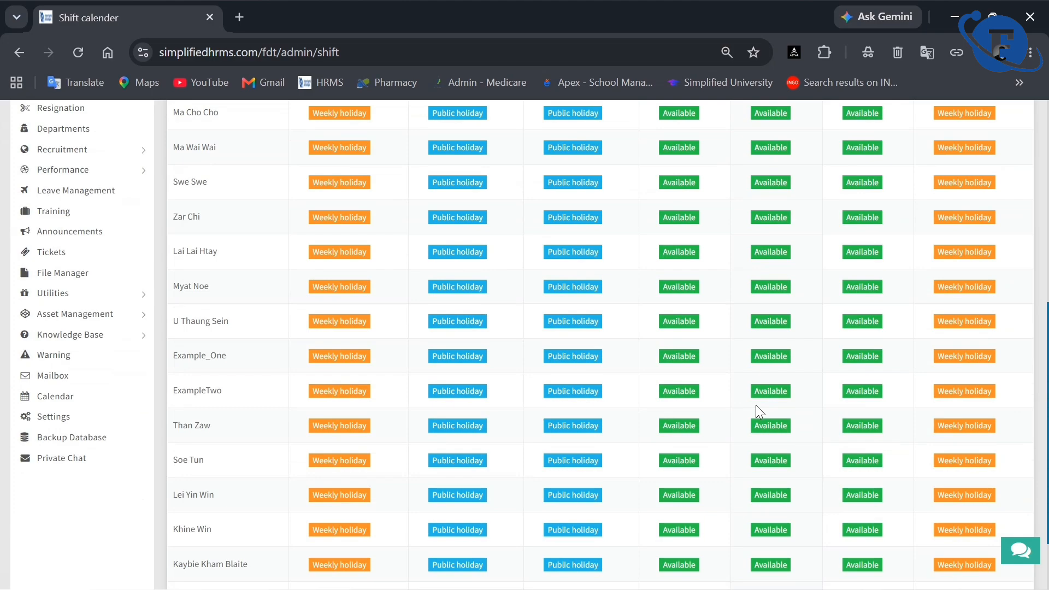
scroll(756, 405, up, 6)
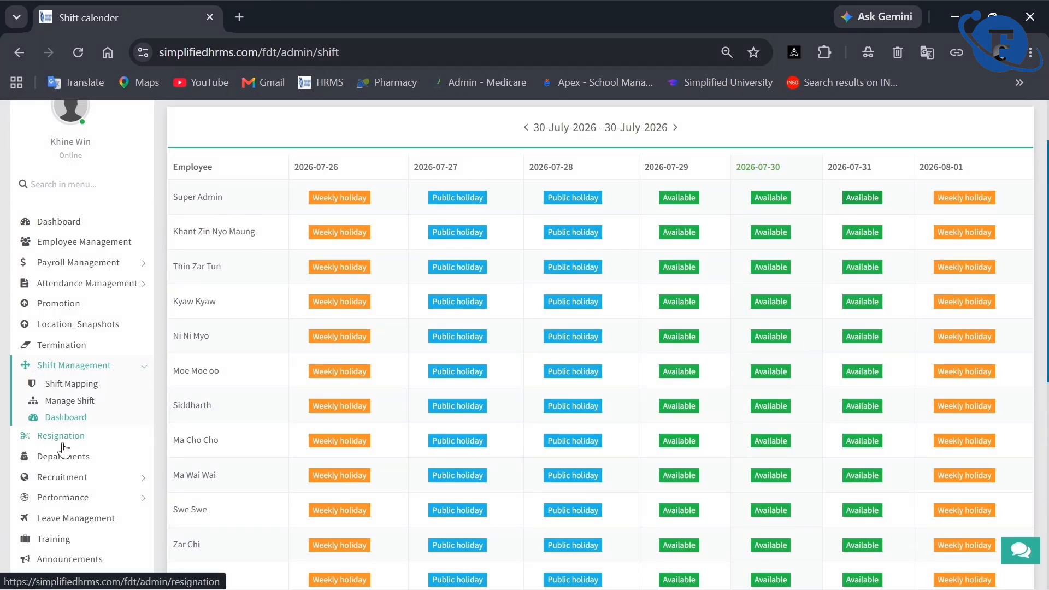
Look through the Departments page with its designations for each department.
click(34, 457)
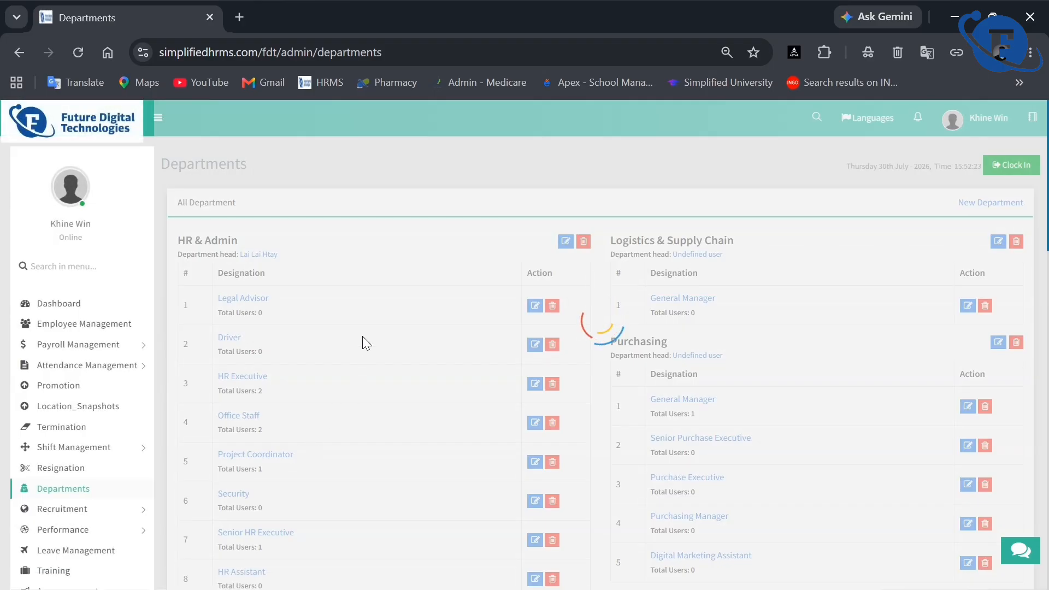
scroll(403, 385, down, 6)
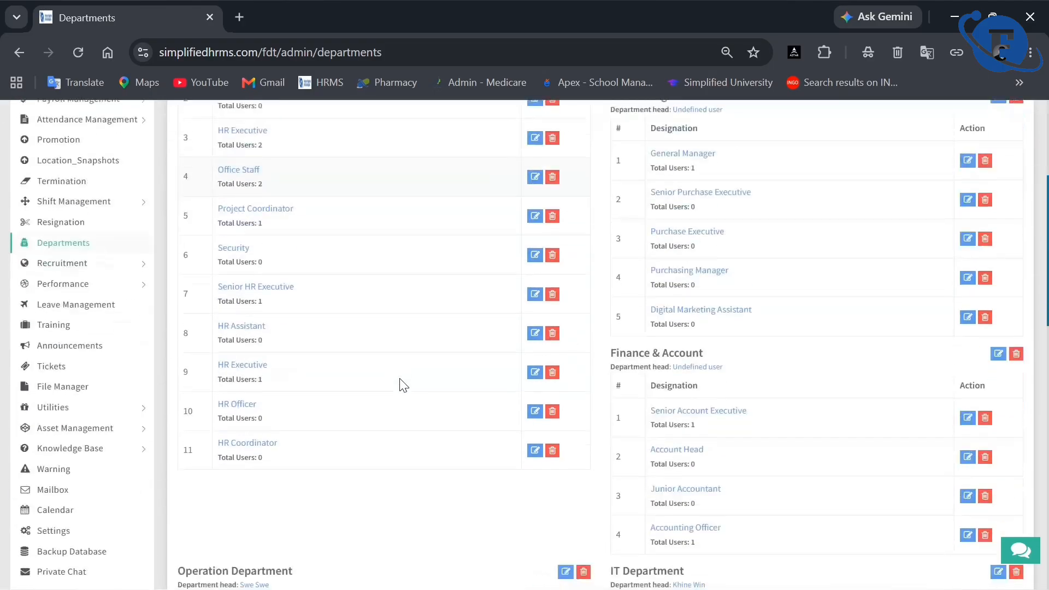
scroll(403, 386, up, 6)
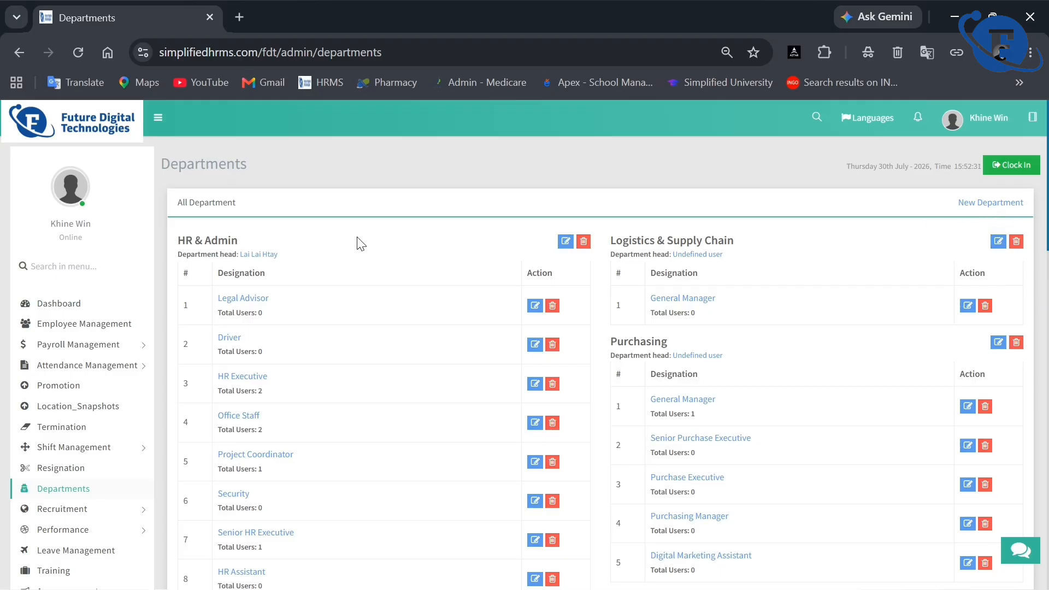
View the Recruitment module's Job Posted List and Job Application List.
click(50, 508)
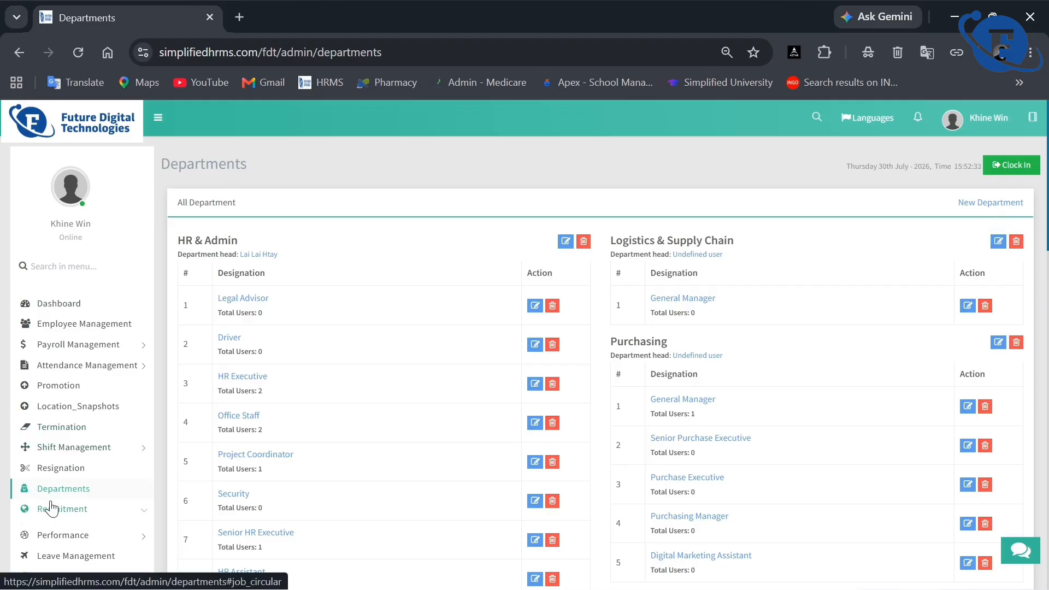
click(66, 528)
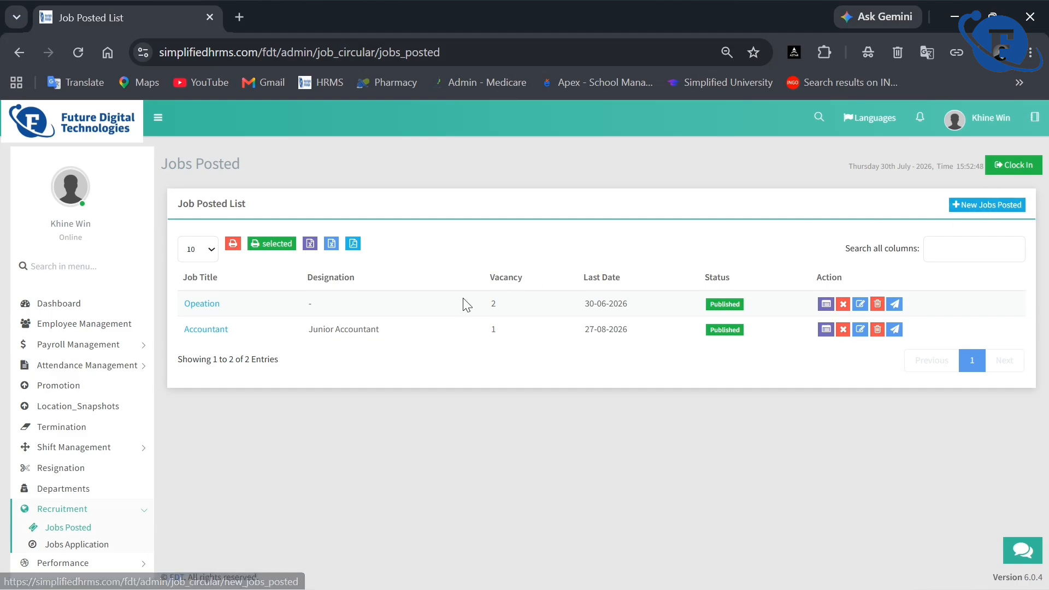
click(60, 544)
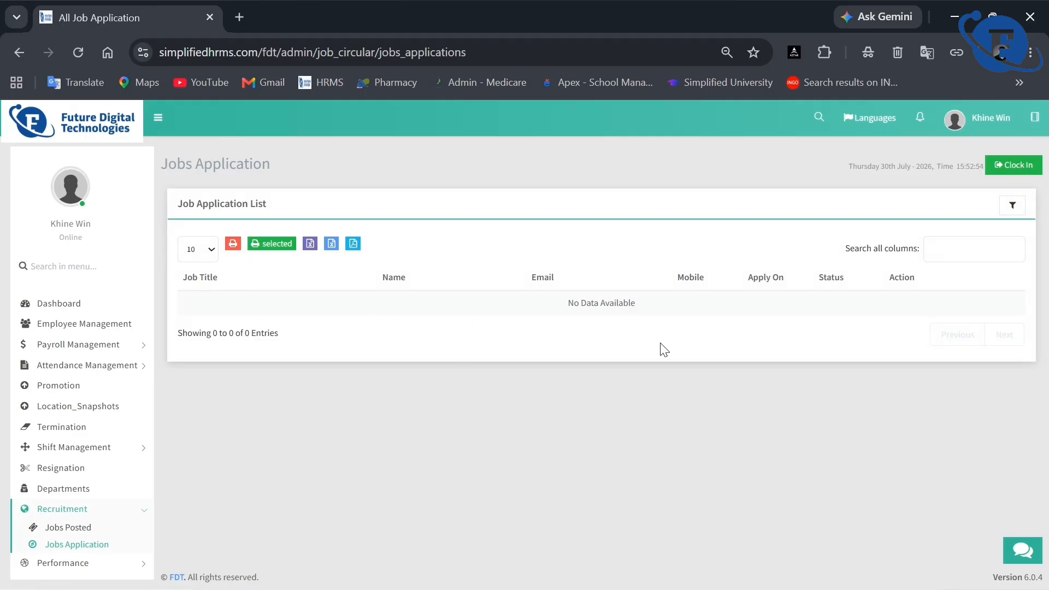
Show the Performance options, then view the details of the pending sick leave request dated 24-06-2026 in Leave Management and close them.
scroll(126, 479, down, 3)
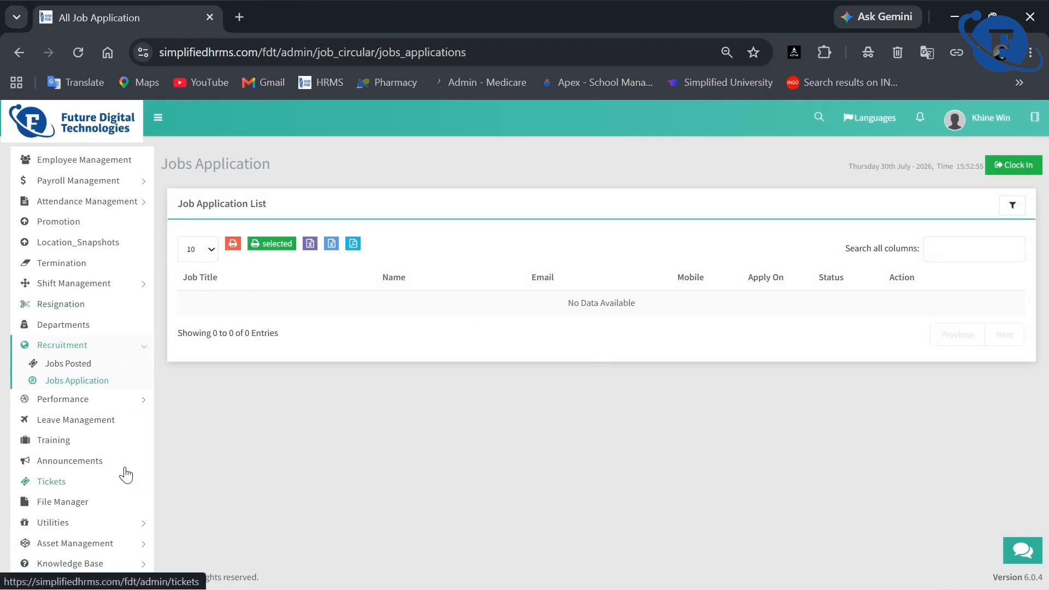
click(87, 398)
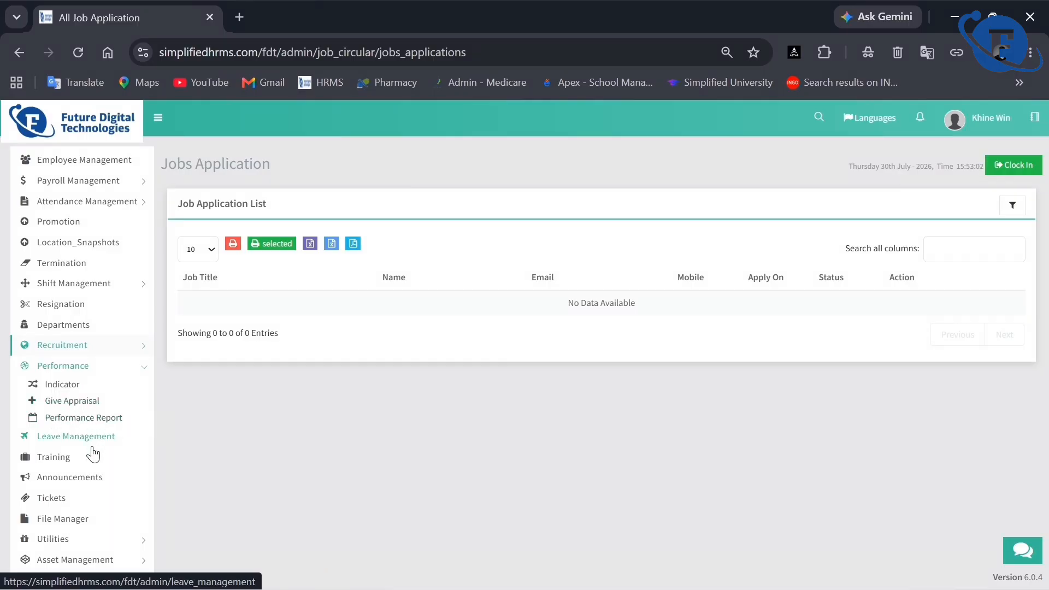
click(72, 440)
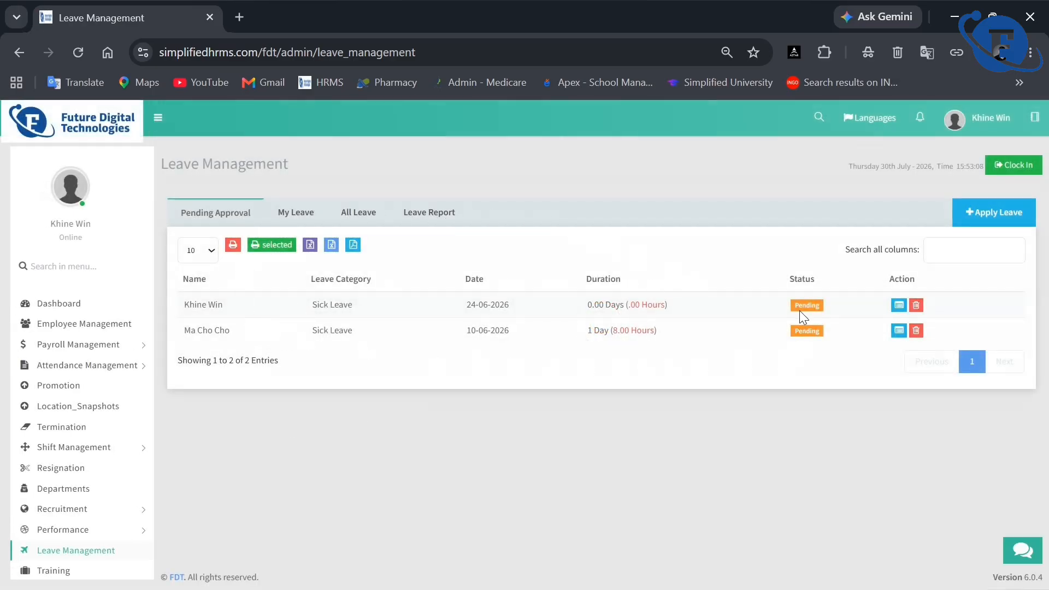
click(900, 305)
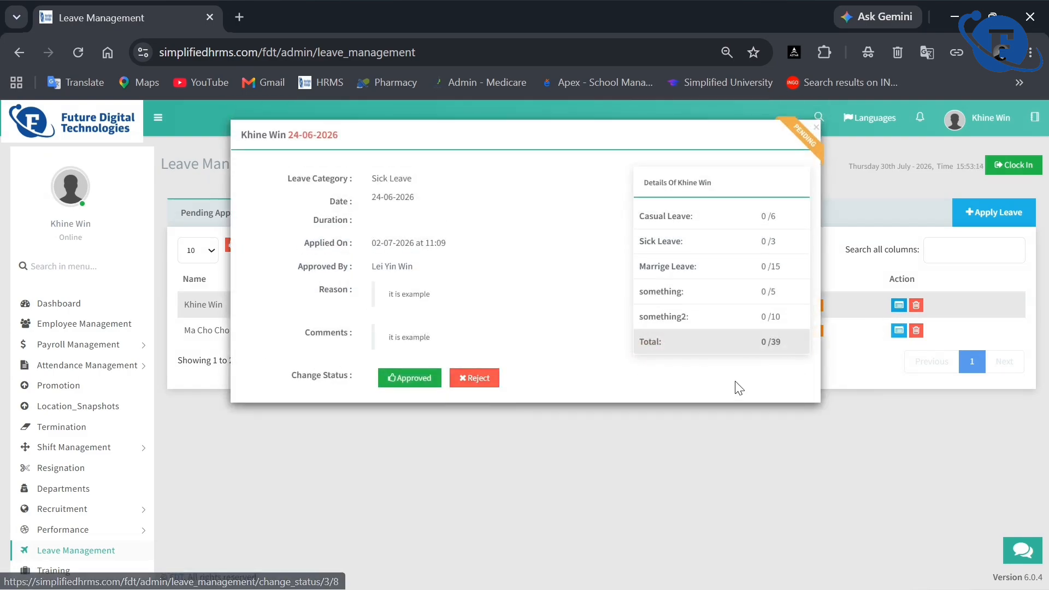
click(857, 379)
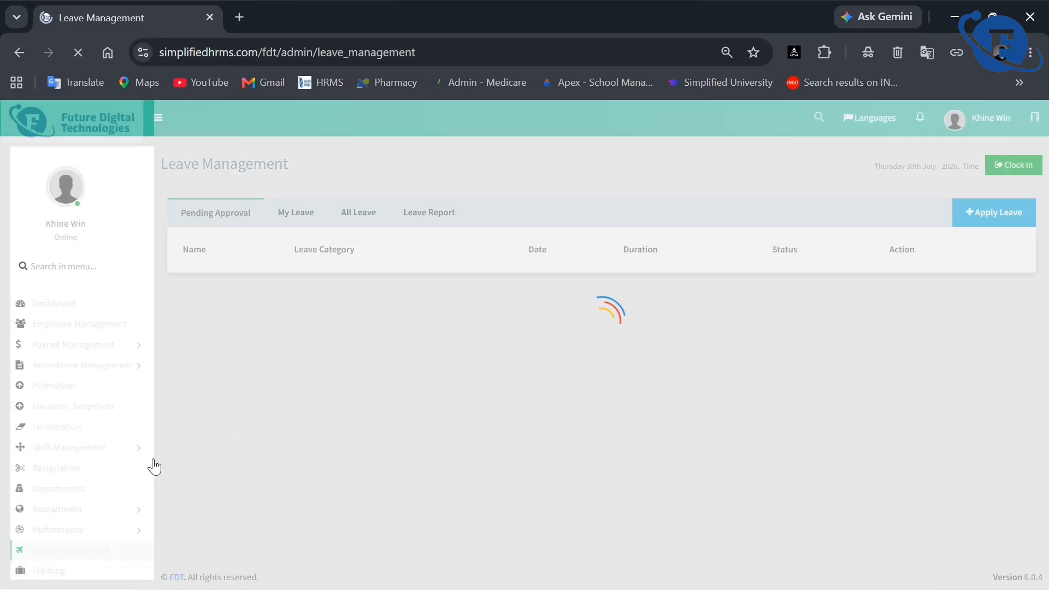
View the Tickets list and the Company Document folder in the File Manager.
scroll(96, 478, down, 2)
scroll(96, 480, down, 1)
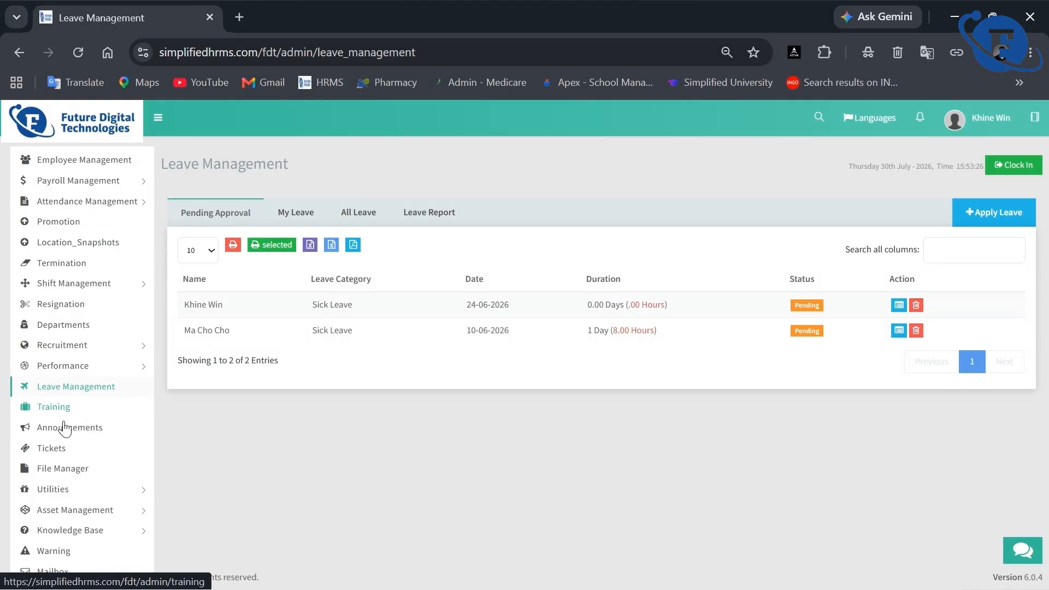
click(67, 449)
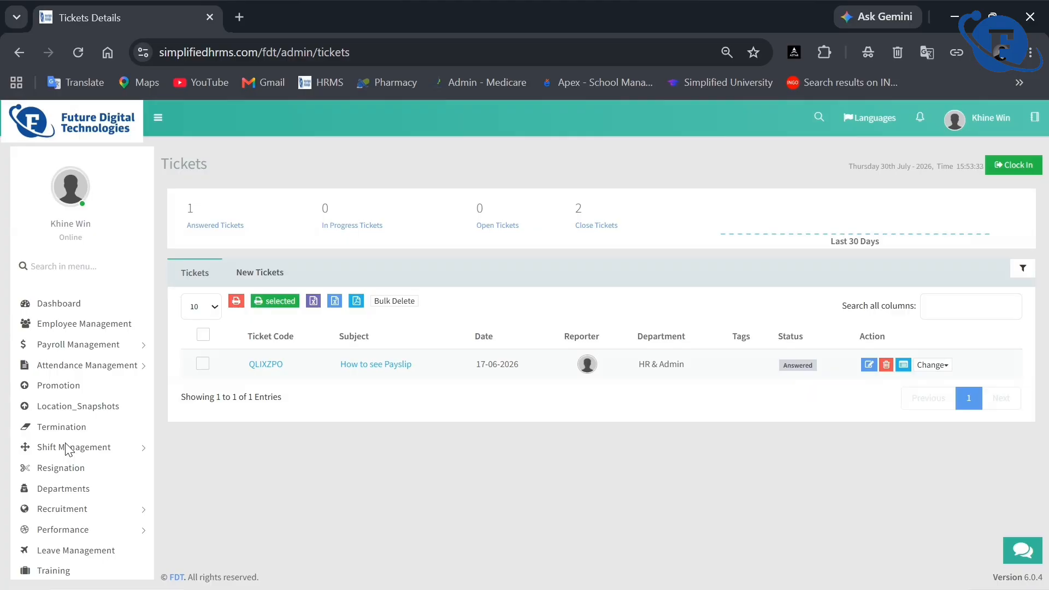
scroll(65, 462, down, 5)
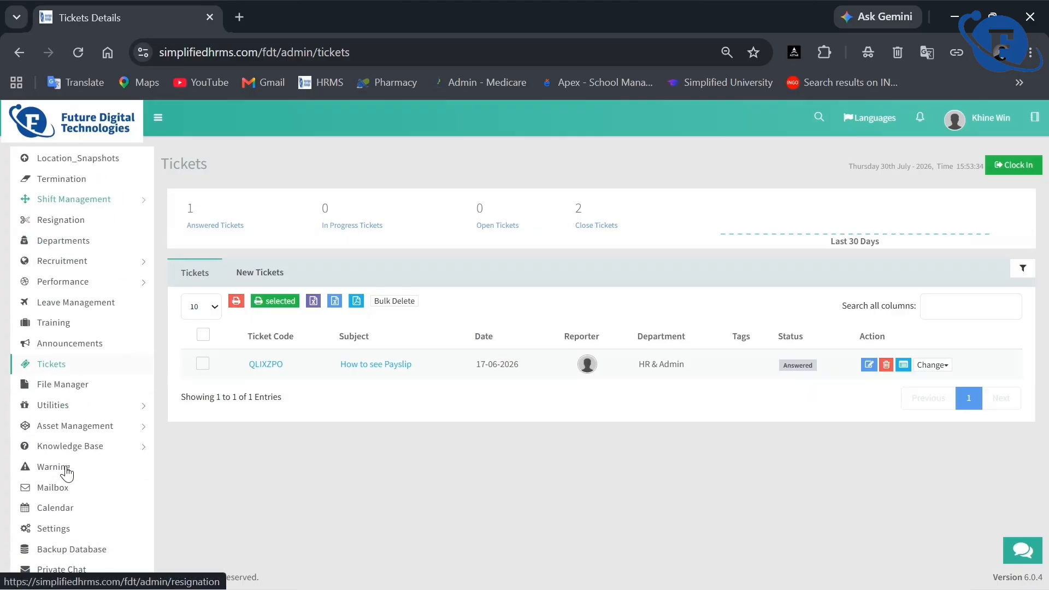
click(98, 376)
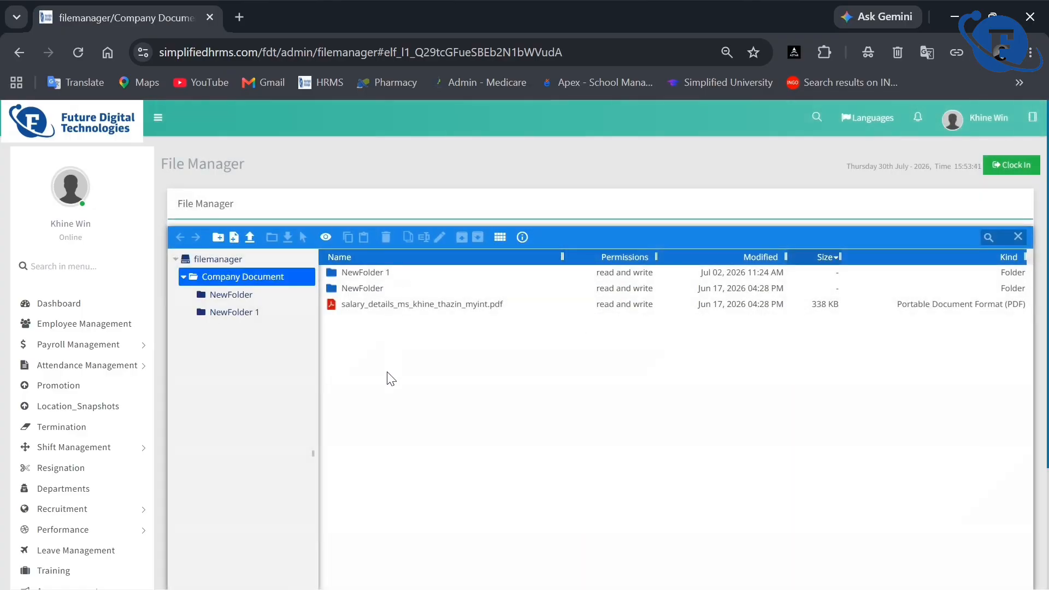
View the Goal Tracking list under Utilities and look over the Set New Goal form.
scroll(100, 480, down, 2)
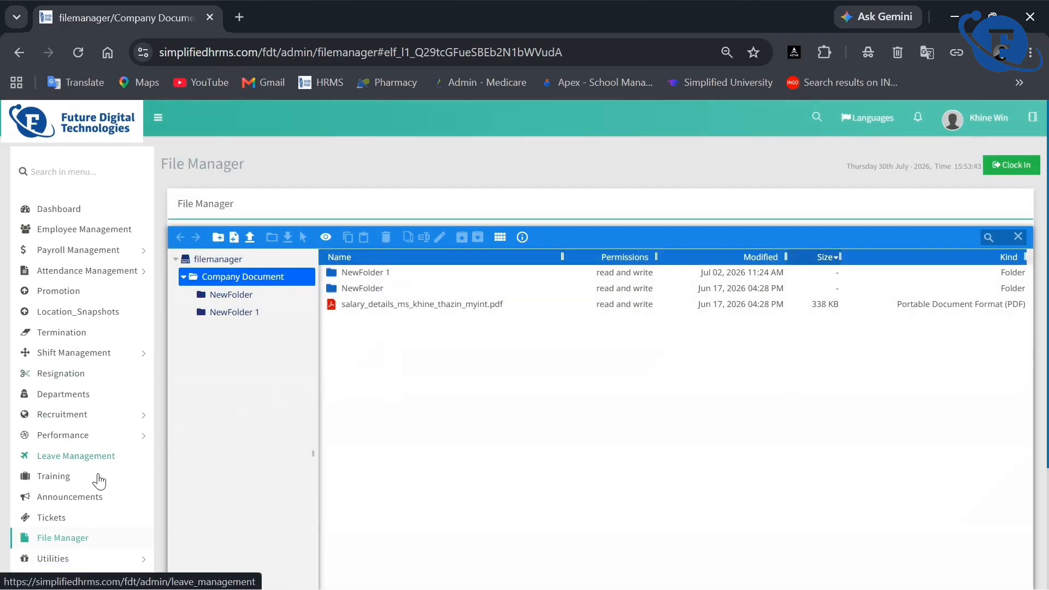
scroll(104, 488, down, 3)
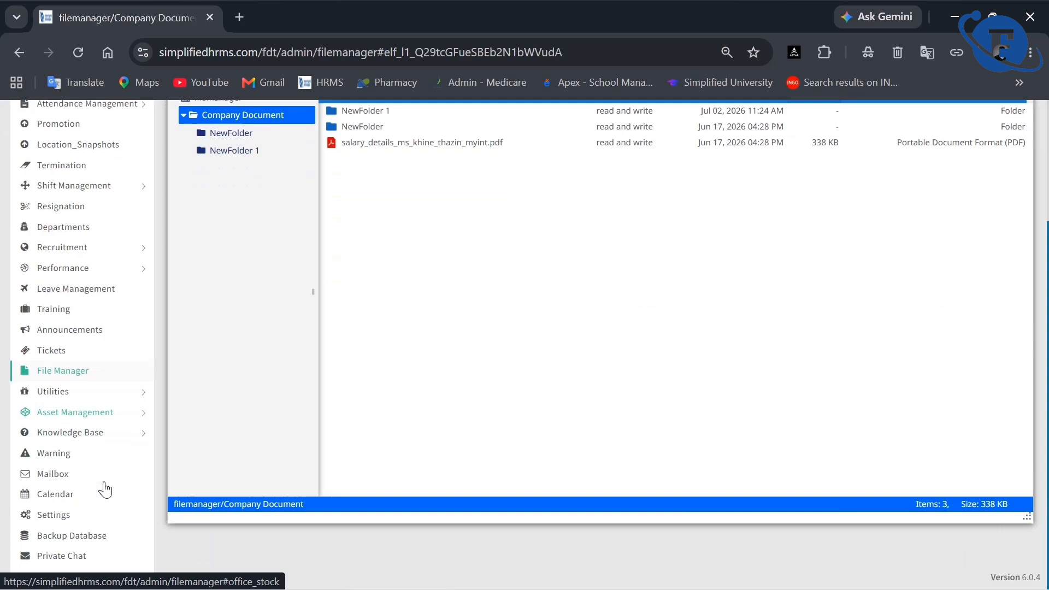
click(116, 394)
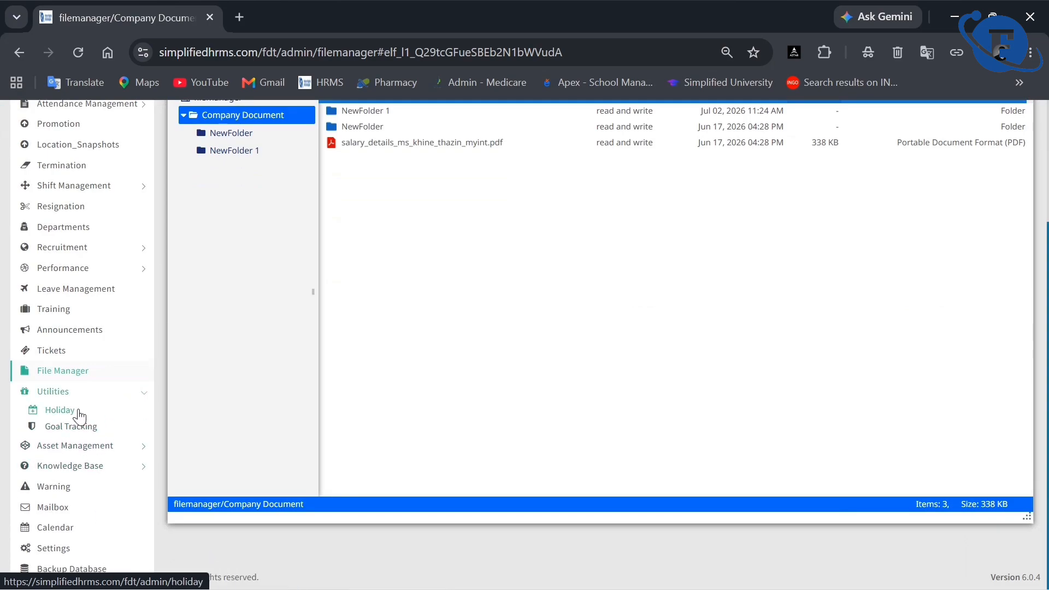
click(72, 427)
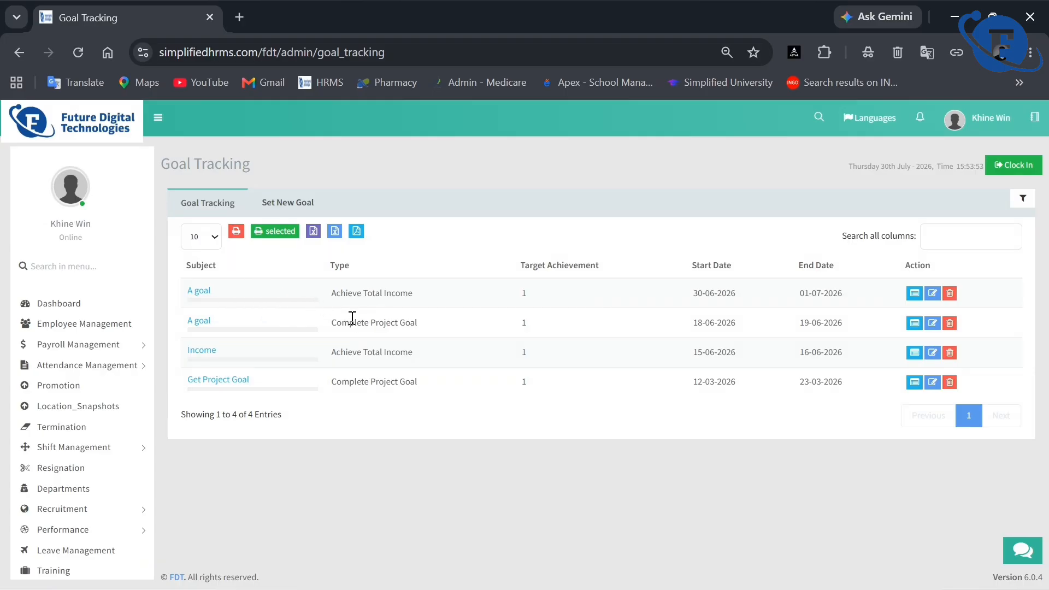
click(303, 214)
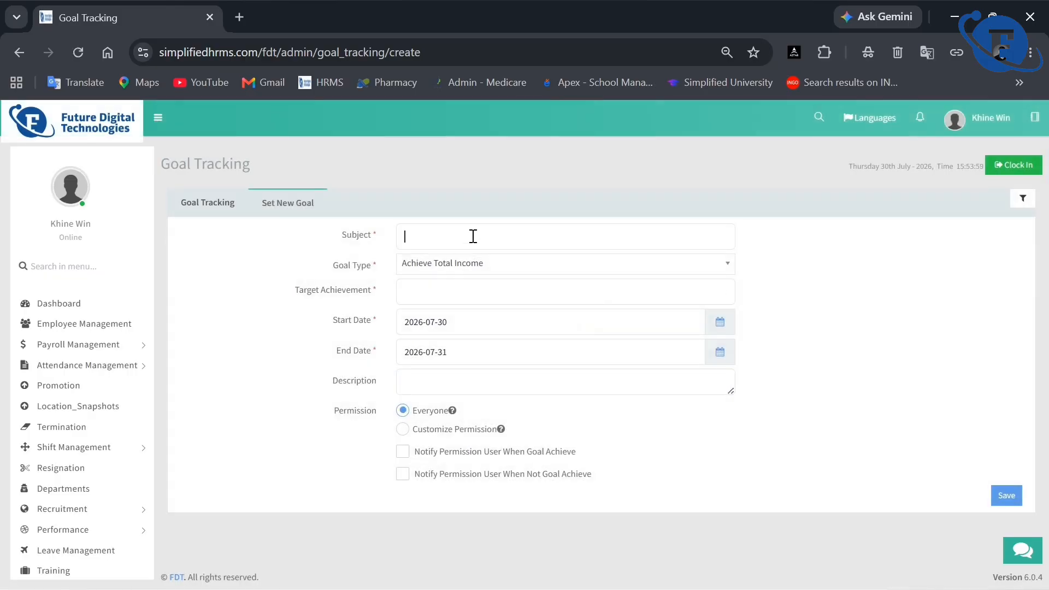
click(430, 294)
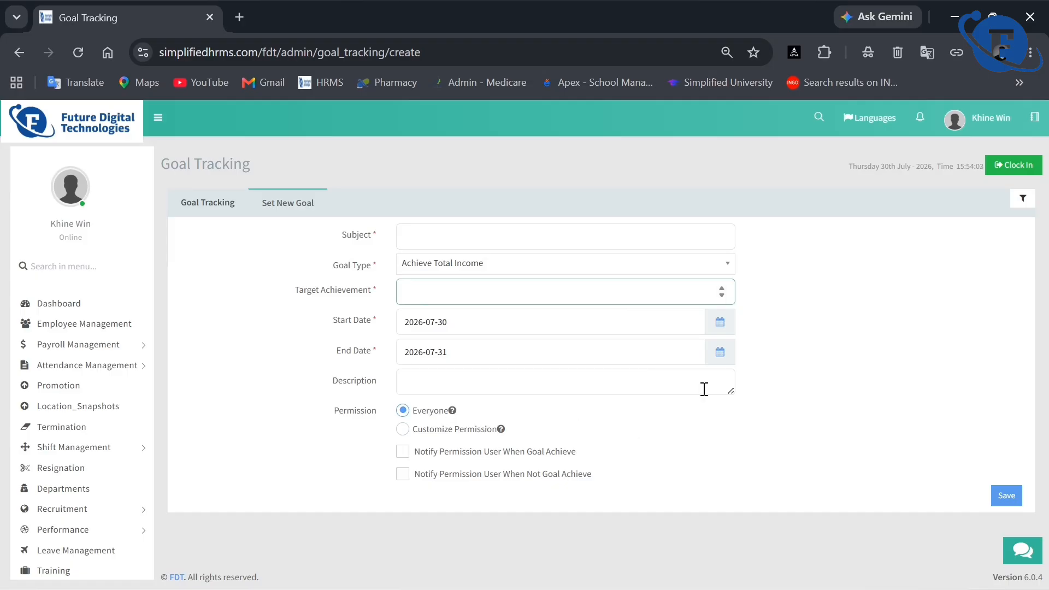
click(1006, 495)
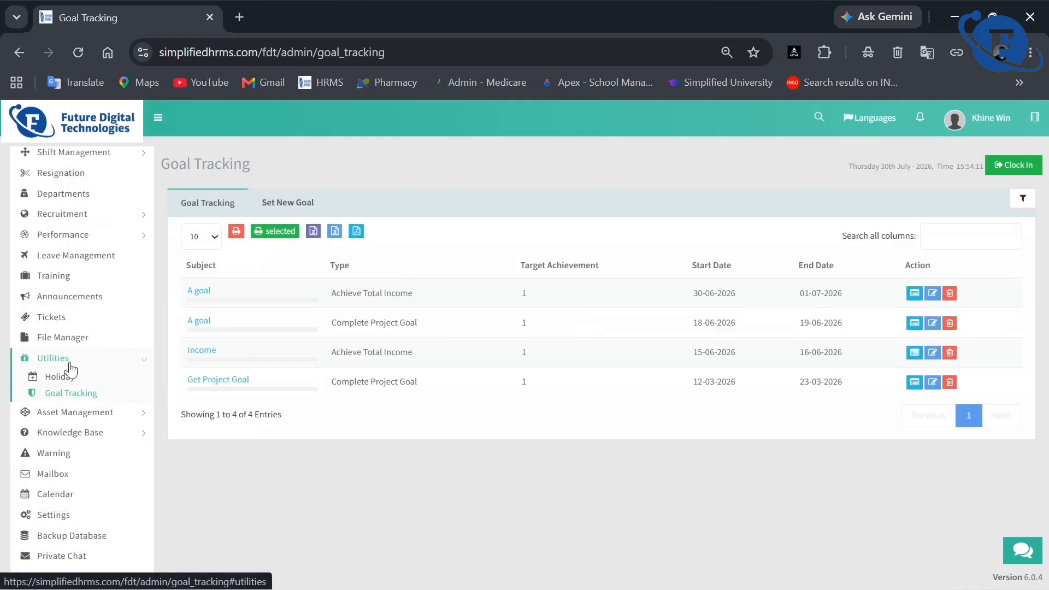
View all stock categories in Asset Management and look over the New Stock Category form.
click(75, 412)
click(86, 405)
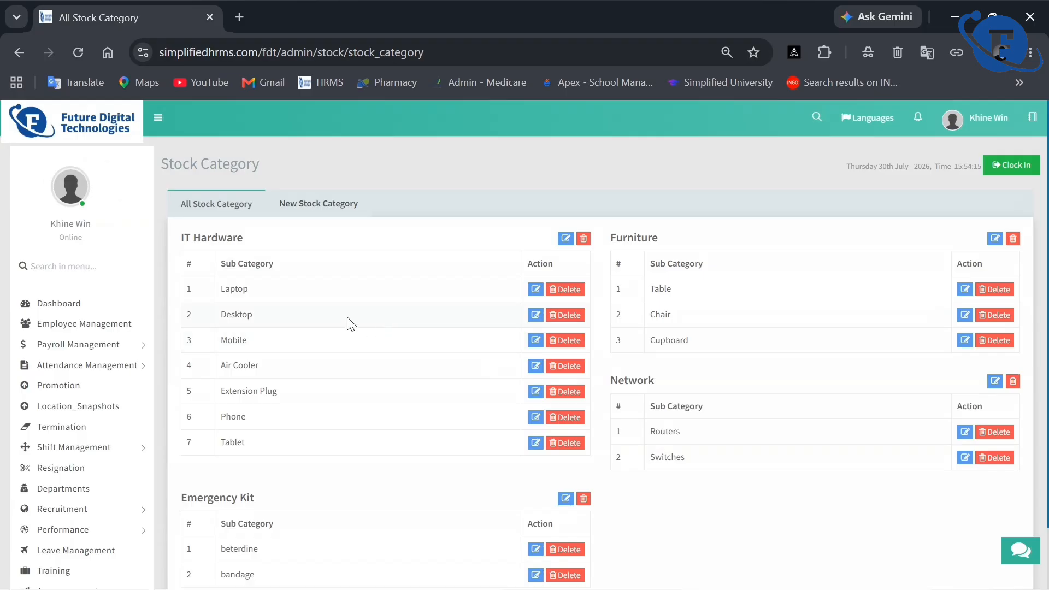
click(331, 205)
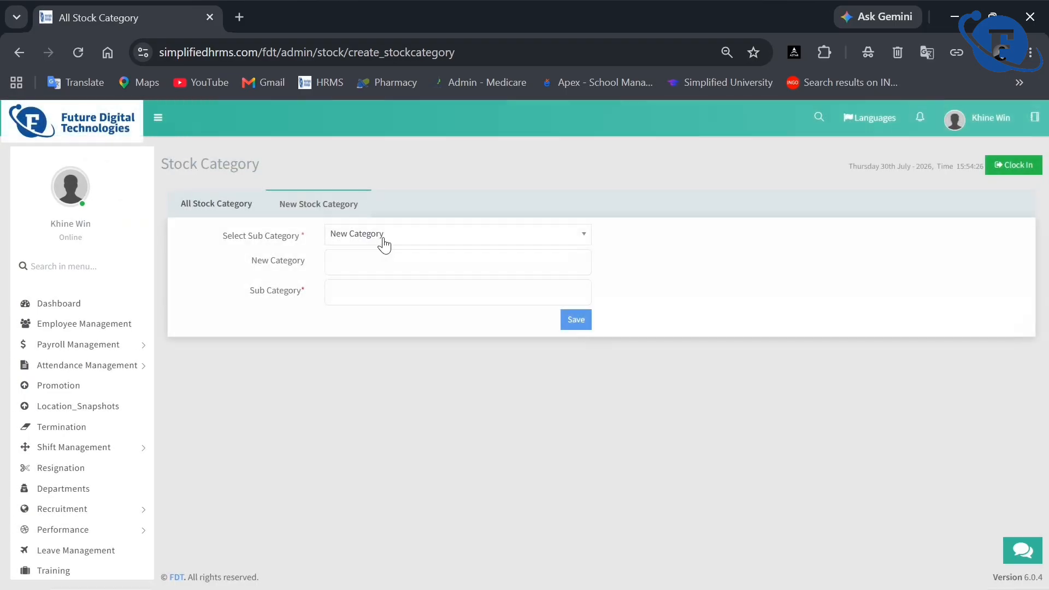
scroll(71, 180, down, 5)
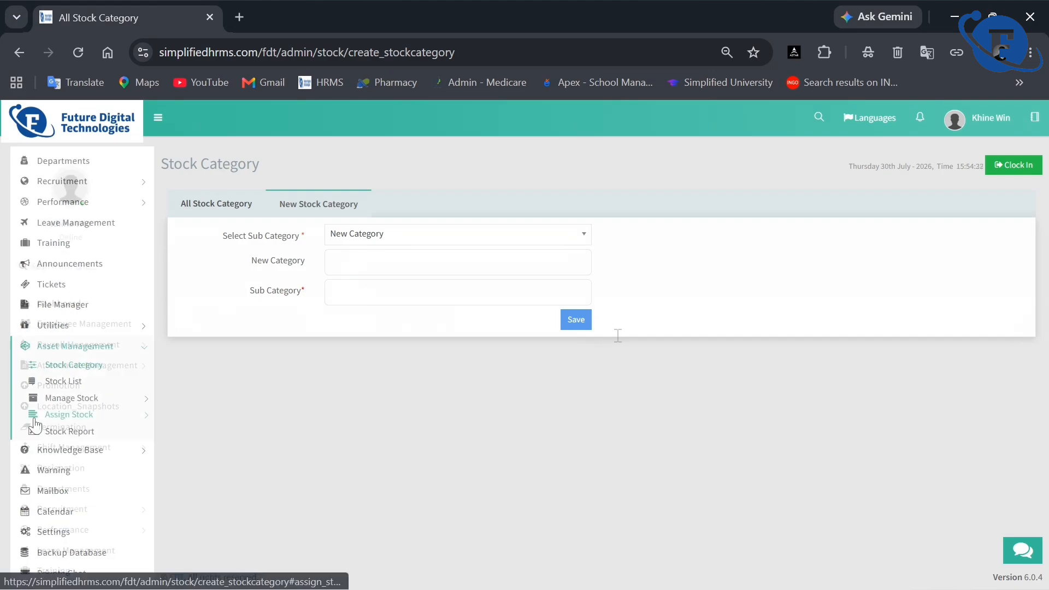
View the Stock List in Asset Management and look over the laptop and mobile items in the IT Hardware category.
click(102, 382)
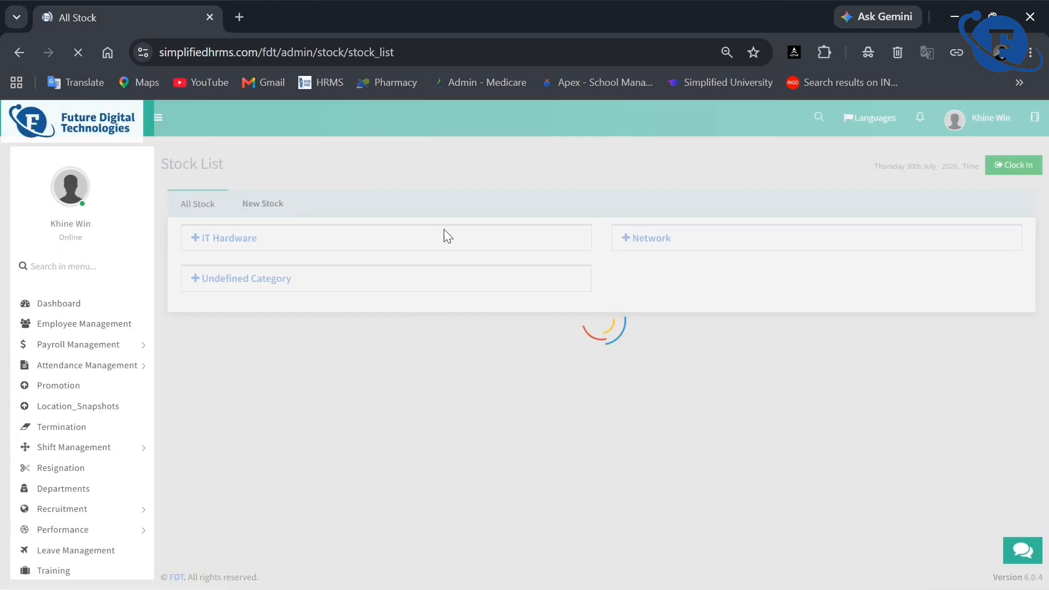
click(203, 241)
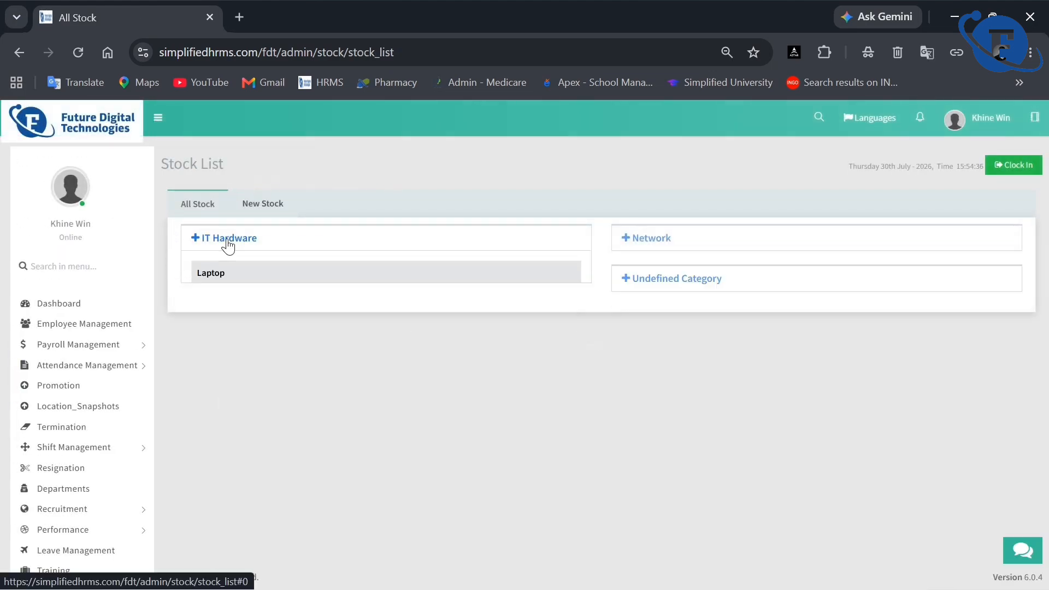
scroll(410, 389, down, 3)
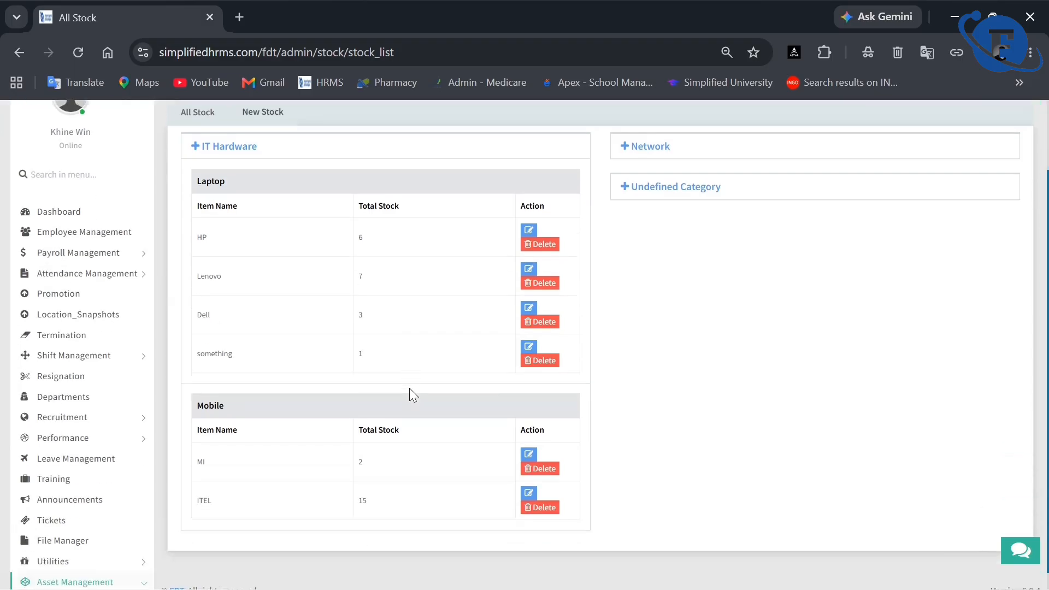
scroll(410, 389, up, 3)
scroll(410, 389, down, 2)
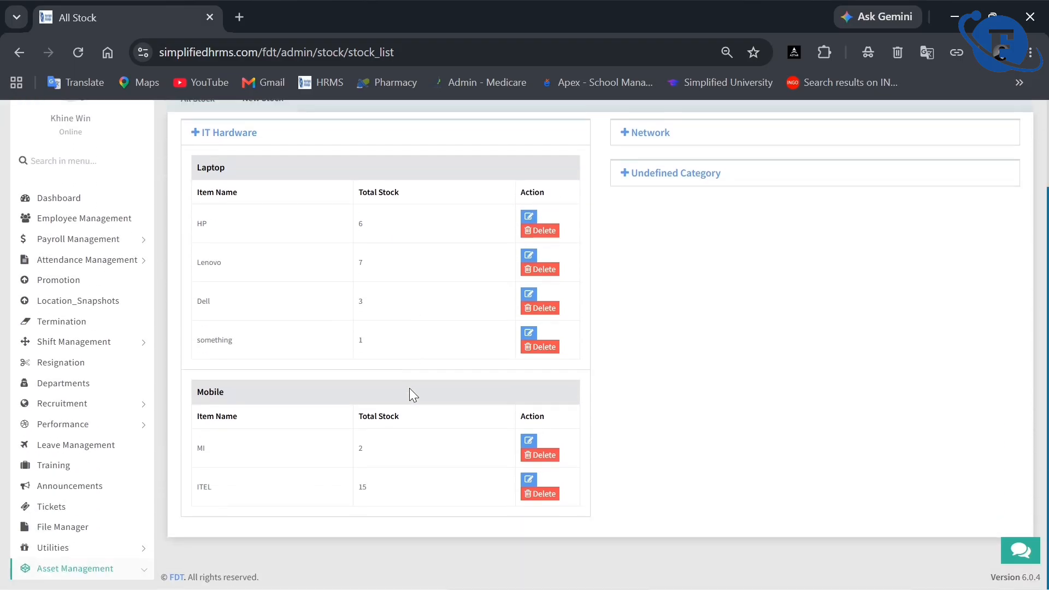
Show the Stock History under Manage Stock for the Laptop category.
scroll(26, 460, down, 5)
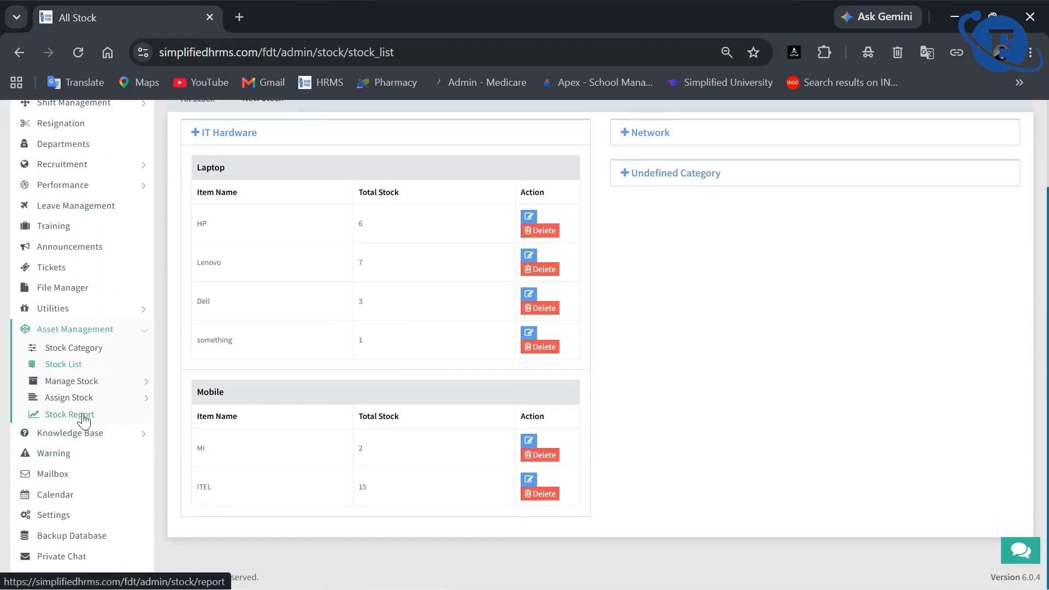
click(90, 382)
click(98, 399)
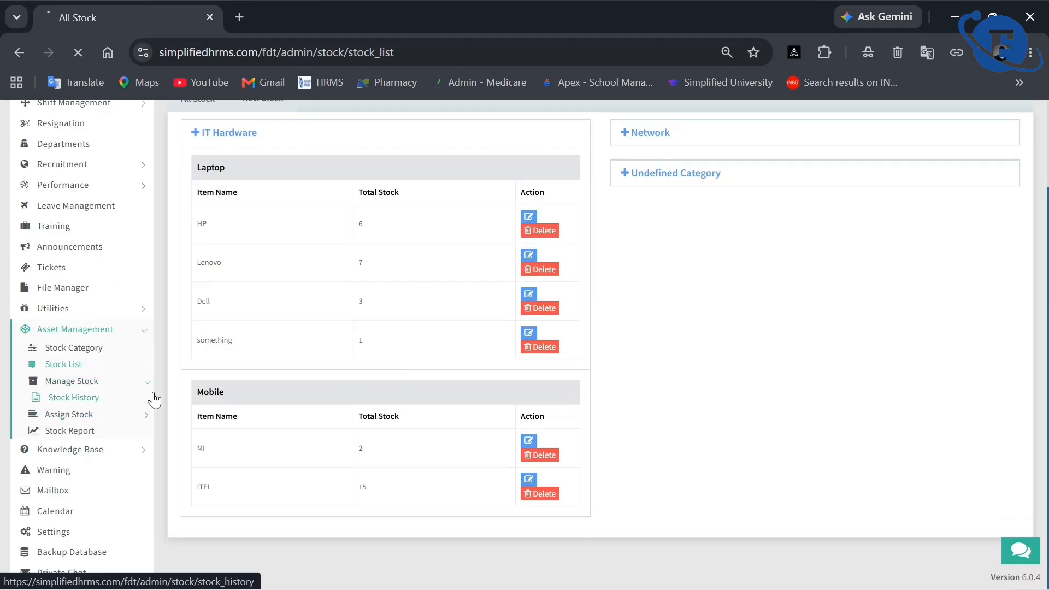
click(725, 253)
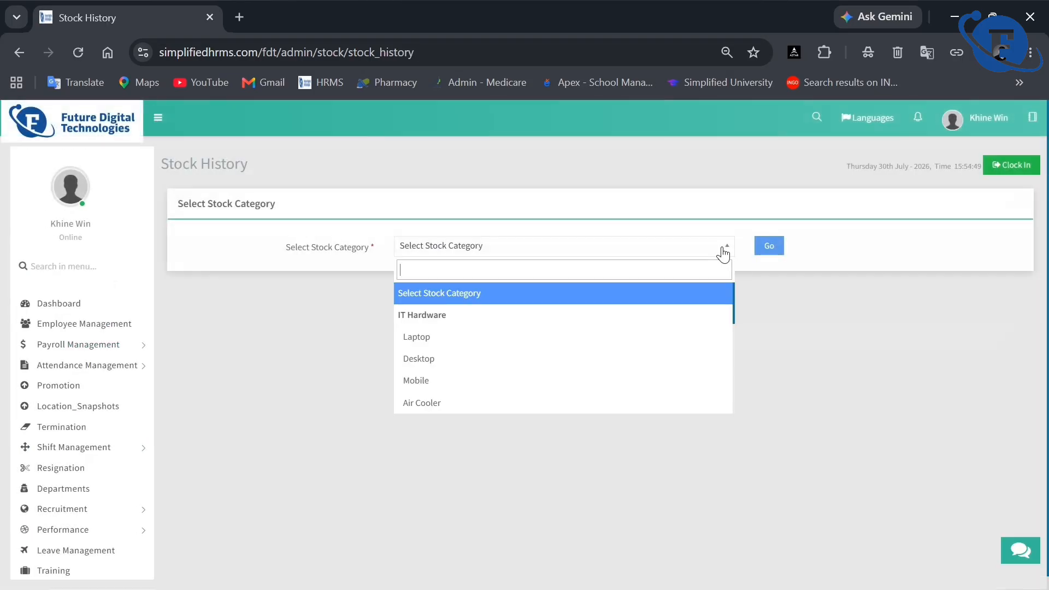
click(538, 351)
View the Assign Stock List and the Assign Stock Report page in Asset Management.
scroll(77, 457, down, 5)
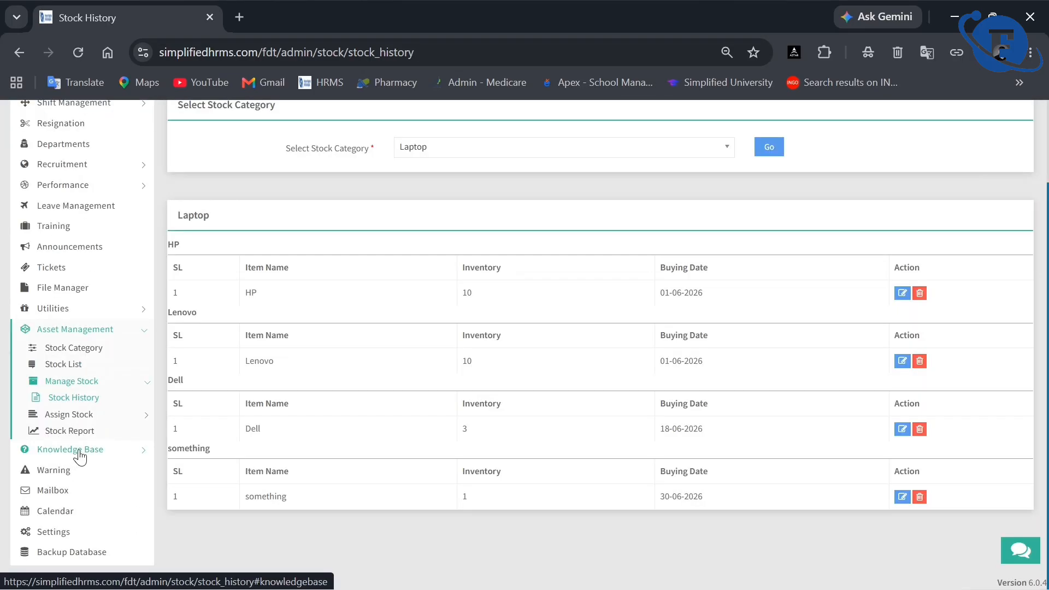
click(98, 418)
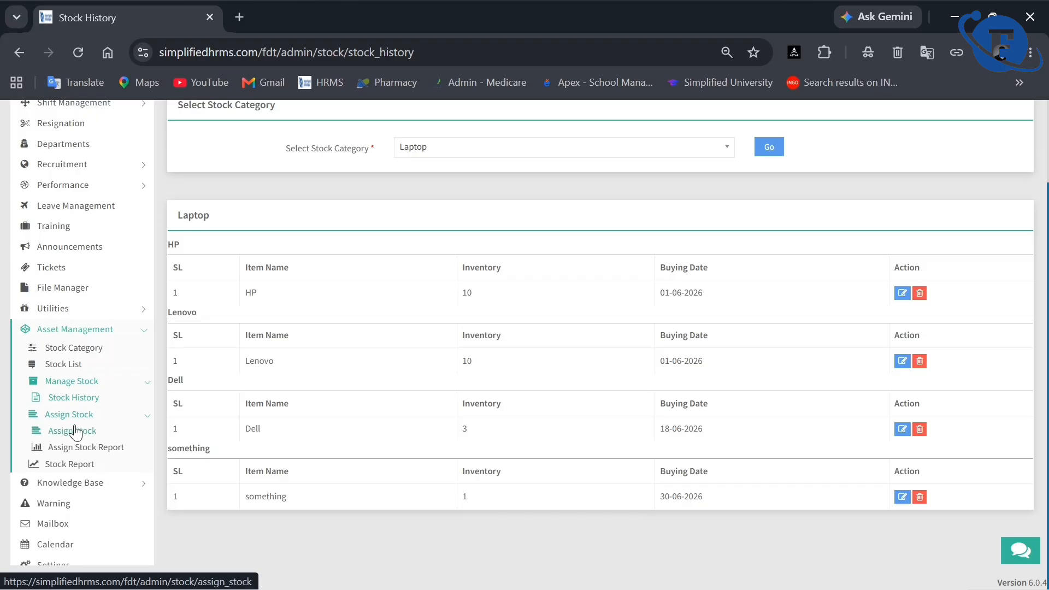
click(76, 431)
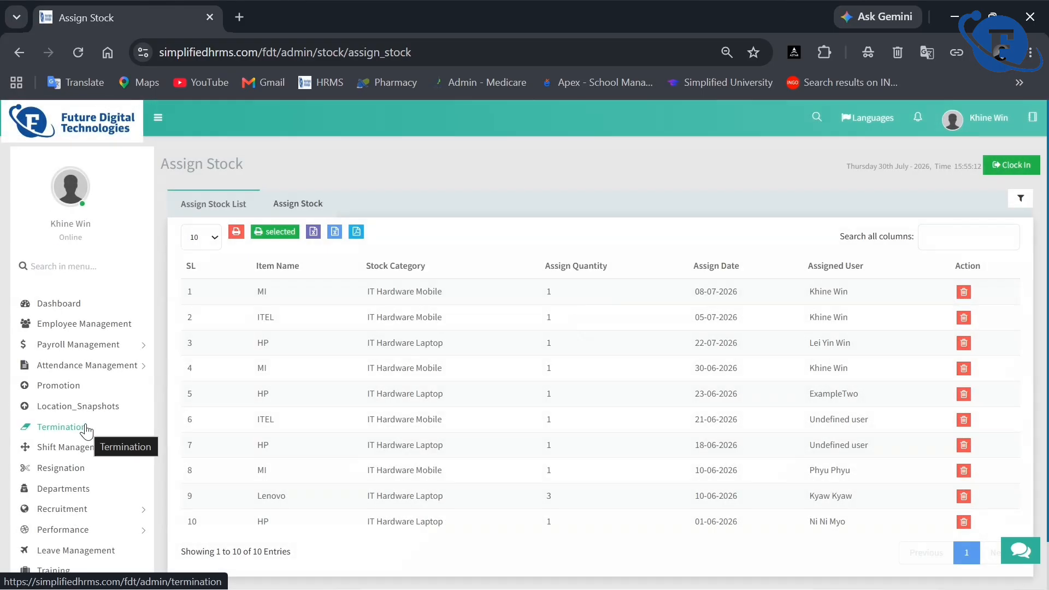
scroll(86, 431, down, 6)
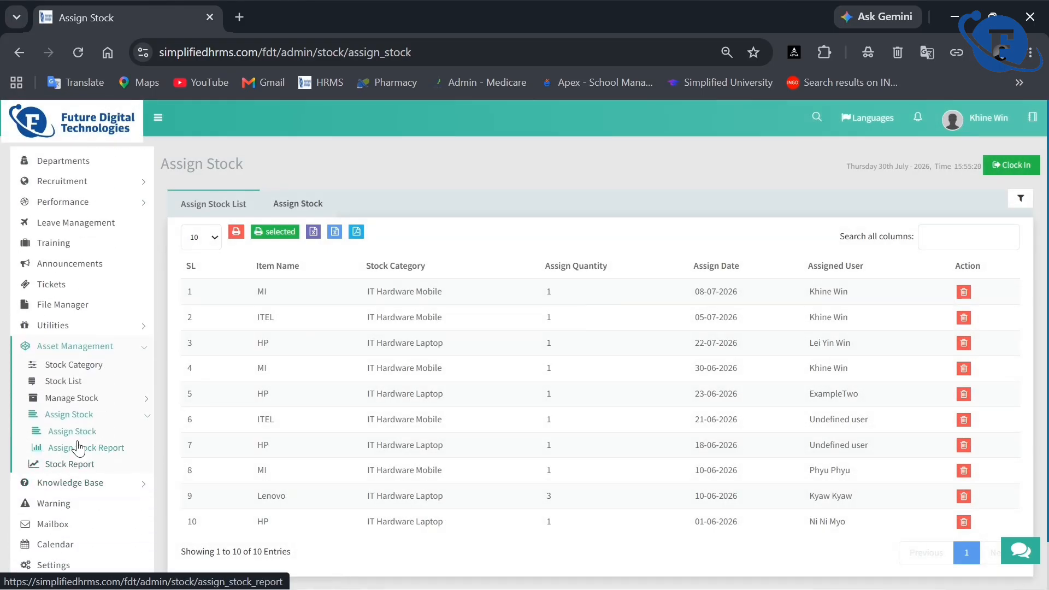
click(82, 448)
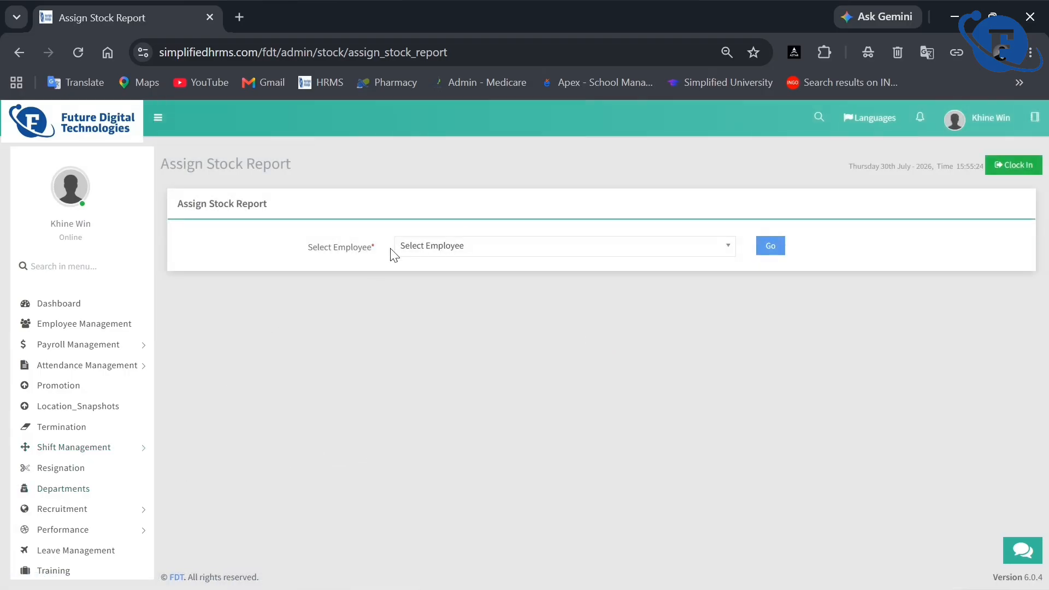
View the Knowledge Base overview page and its list of all articles.
scroll(93, 427, down, 7)
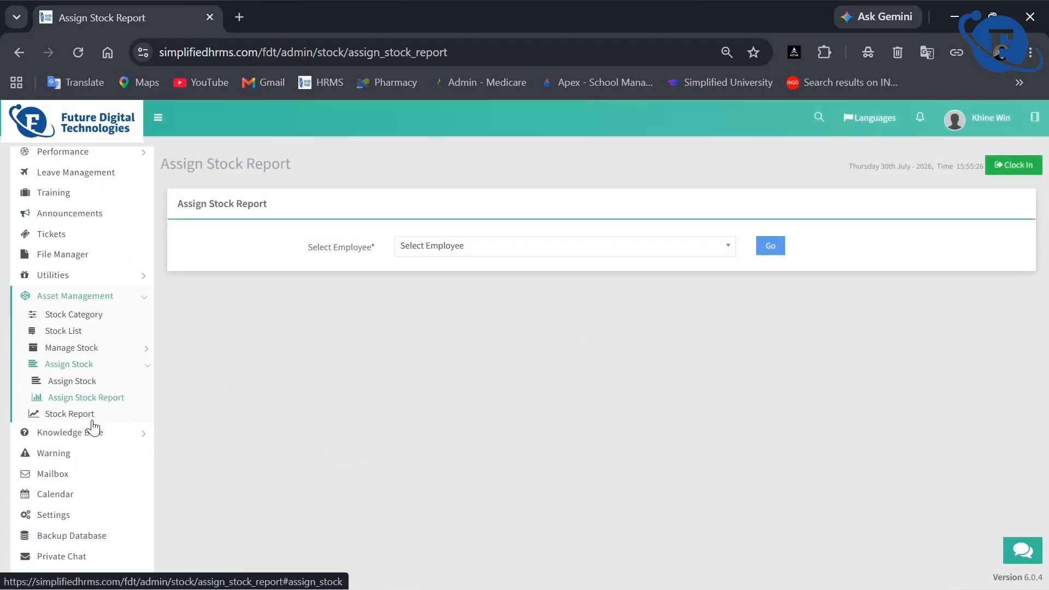
click(82, 433)
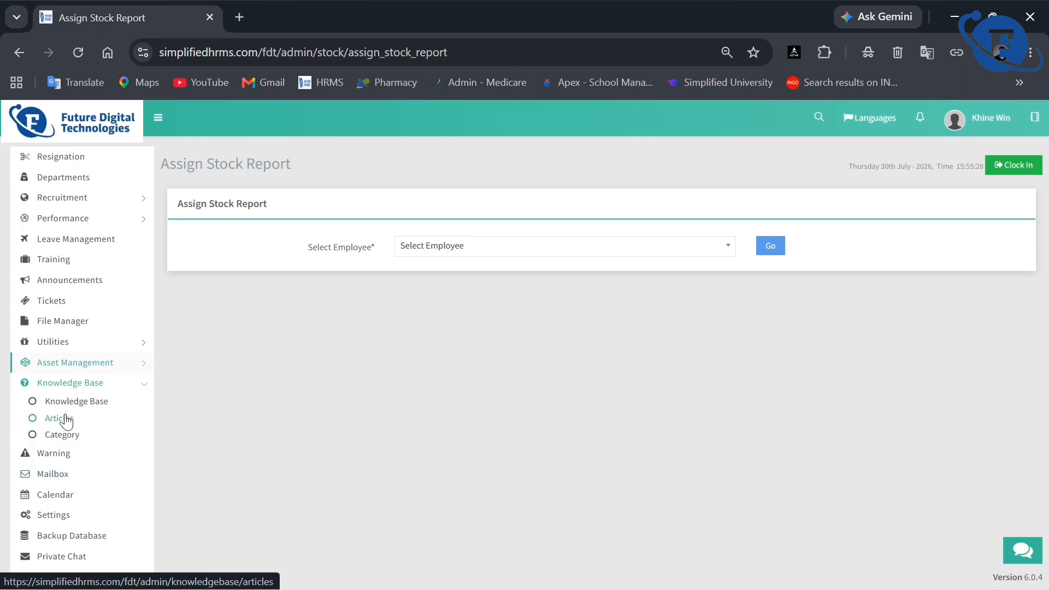
click(87, 402)
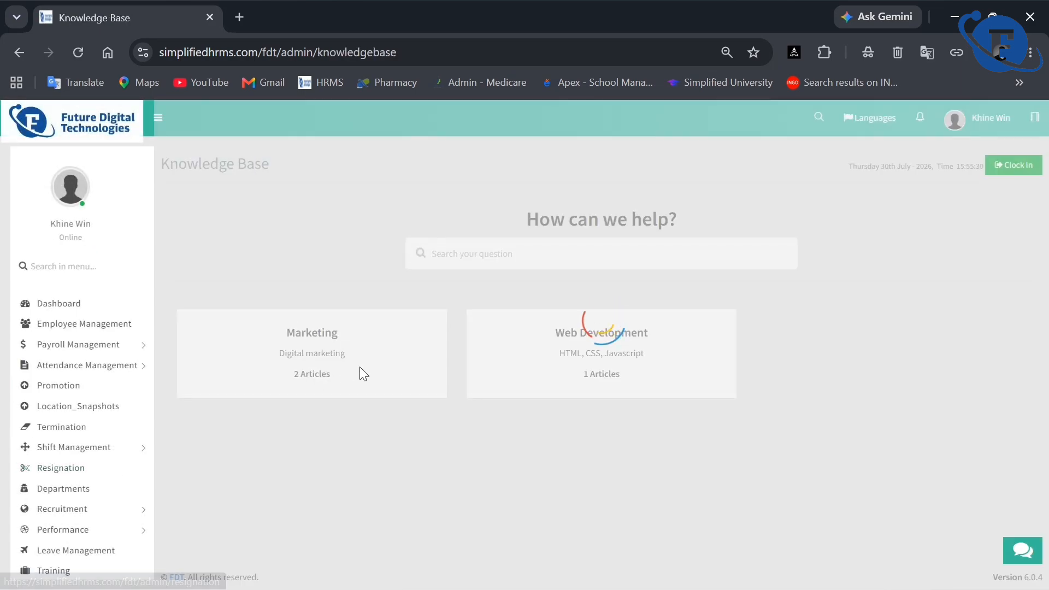
scroll(51, 495, down, 5)
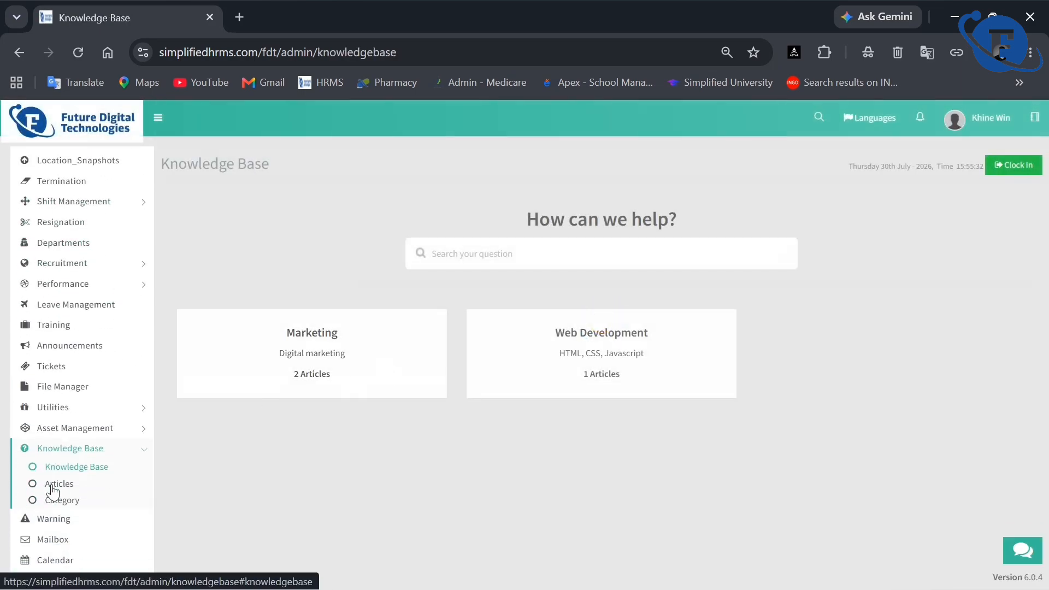
click(77, 487)
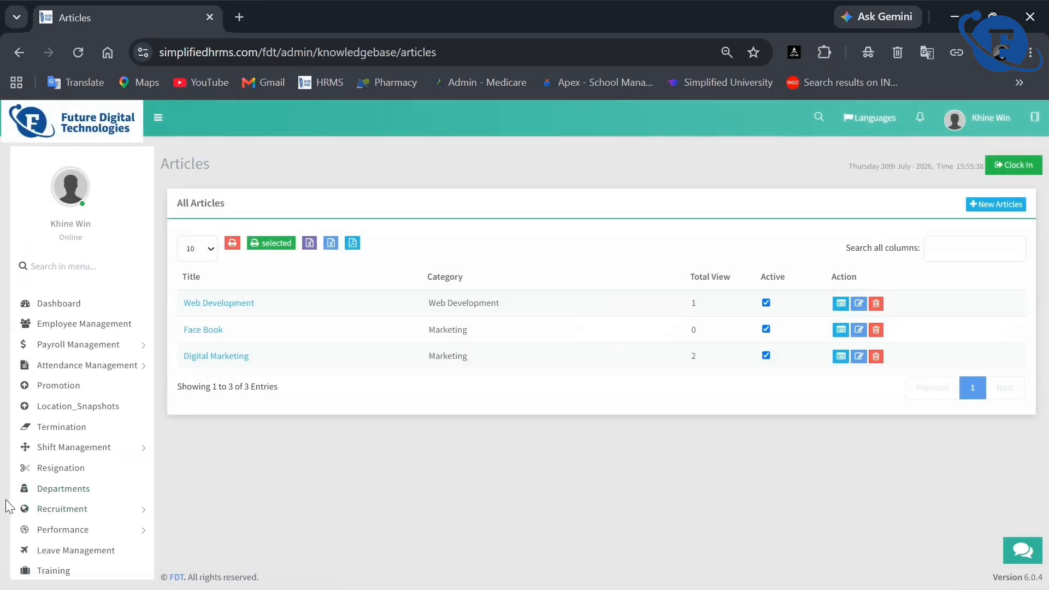
View the Mailbox inbox and look over the July 2026 calendar down to its last week.
scroll(72, 481, down, 5)
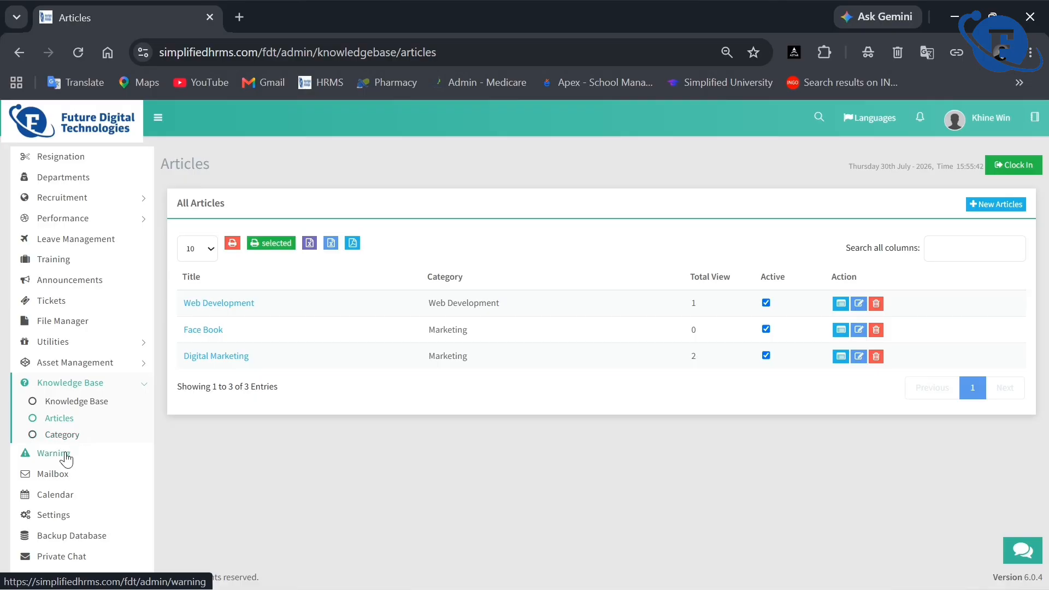
click(84, 480)
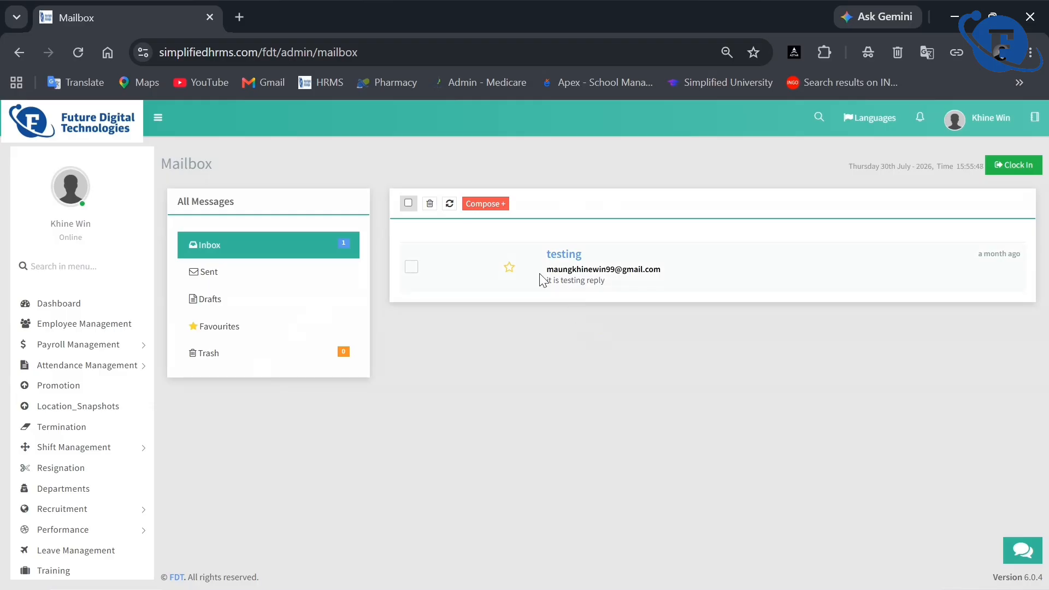
scroll(89, 510, down, 5)
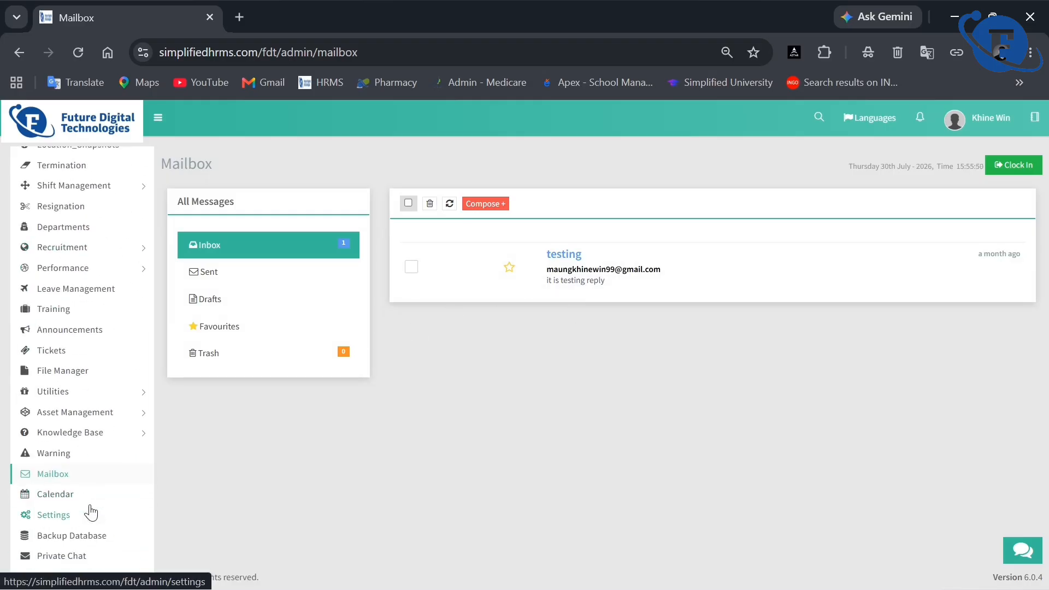
click(93, 498)
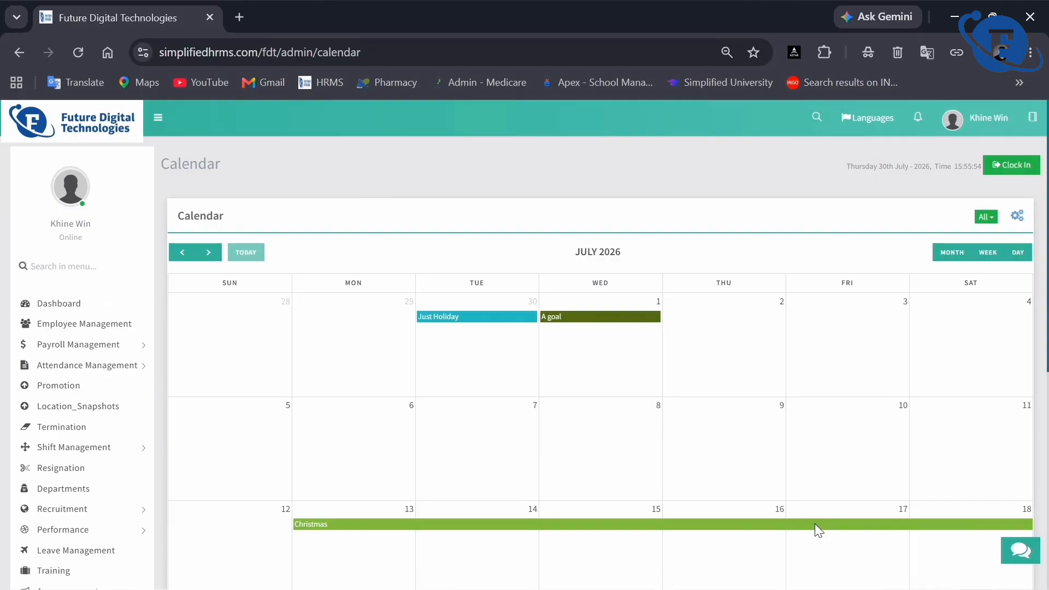
scroll(815, 523, down, 6)
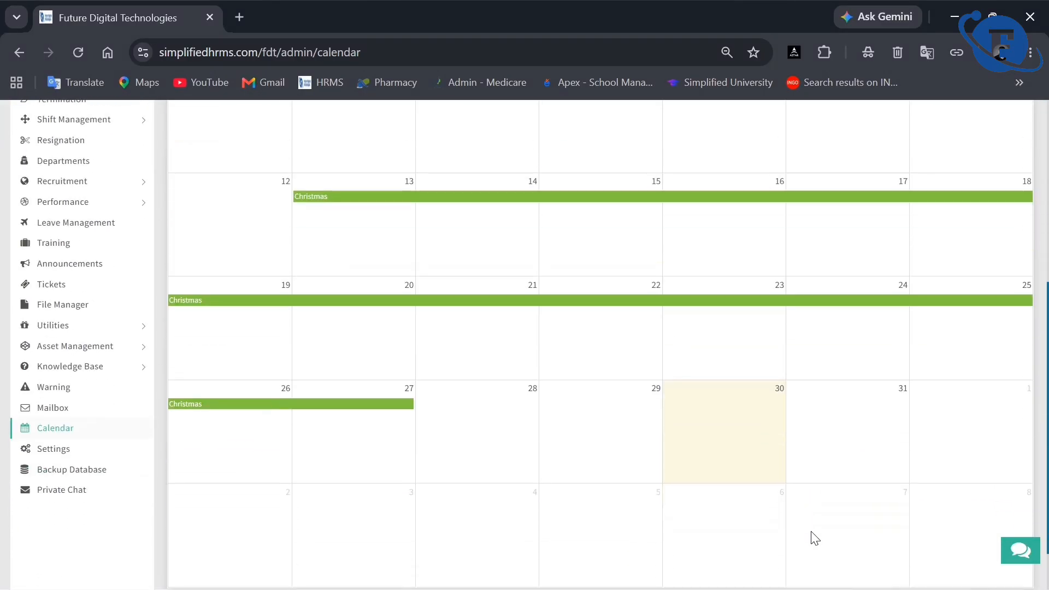
scroll(815, 538, down, 1)
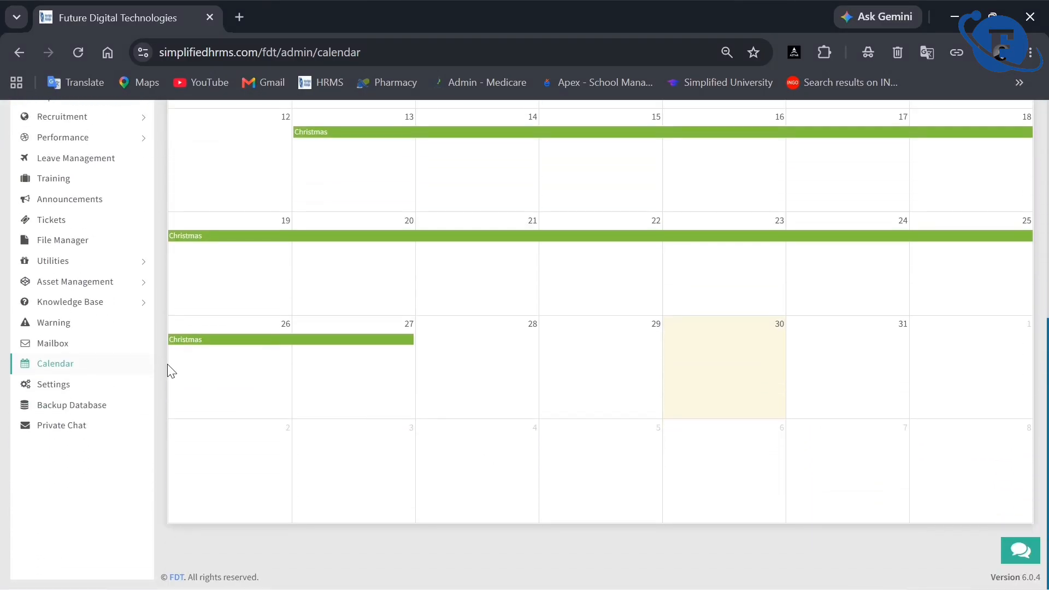
Look over the Company Details in Settings and view the Backup Database page.
click(116, 386)
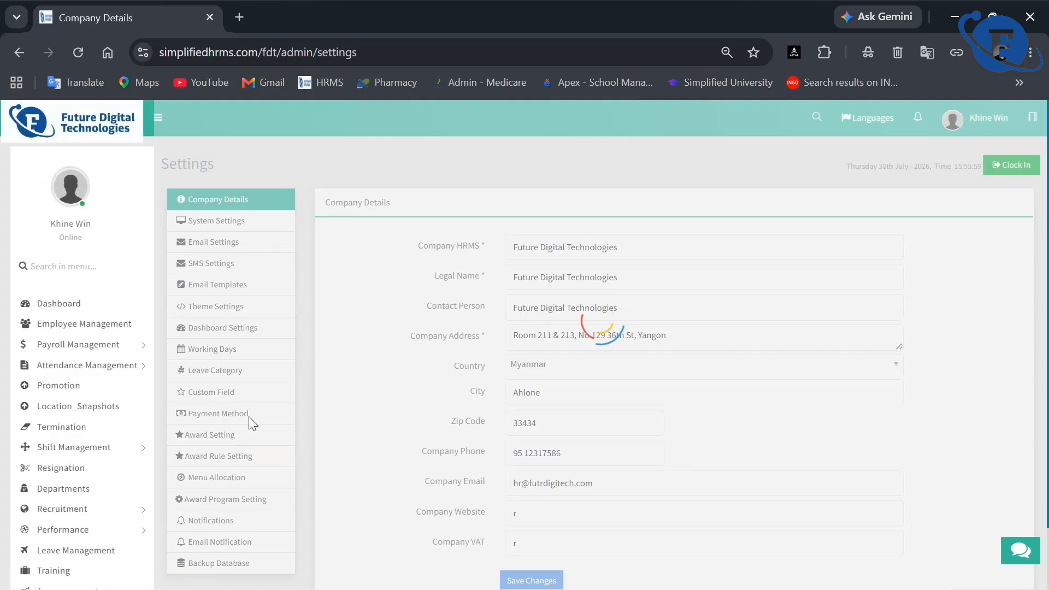
scroll(251, 424, down, 1)
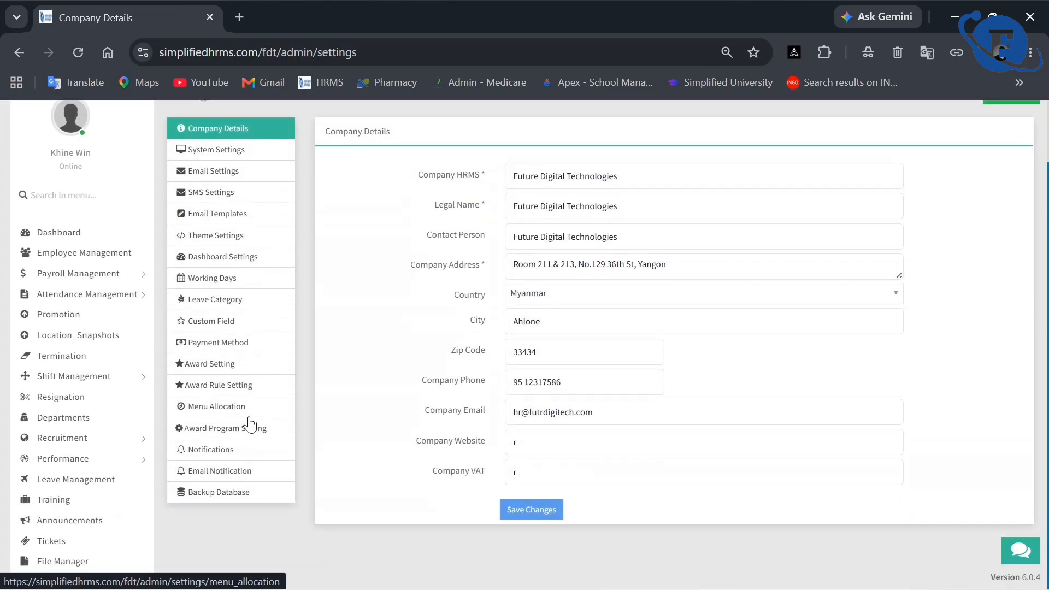
scroll(104, 525, down, 3)
click(104, 539)
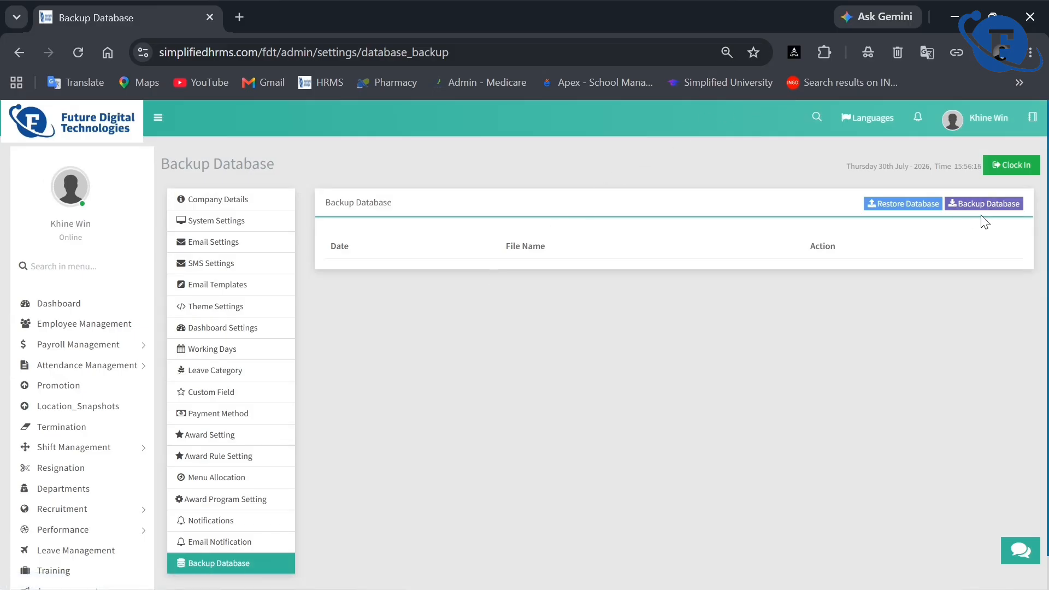
View the Private Chat page and look through its list of all users.
scroll(75, 549, down, 5)
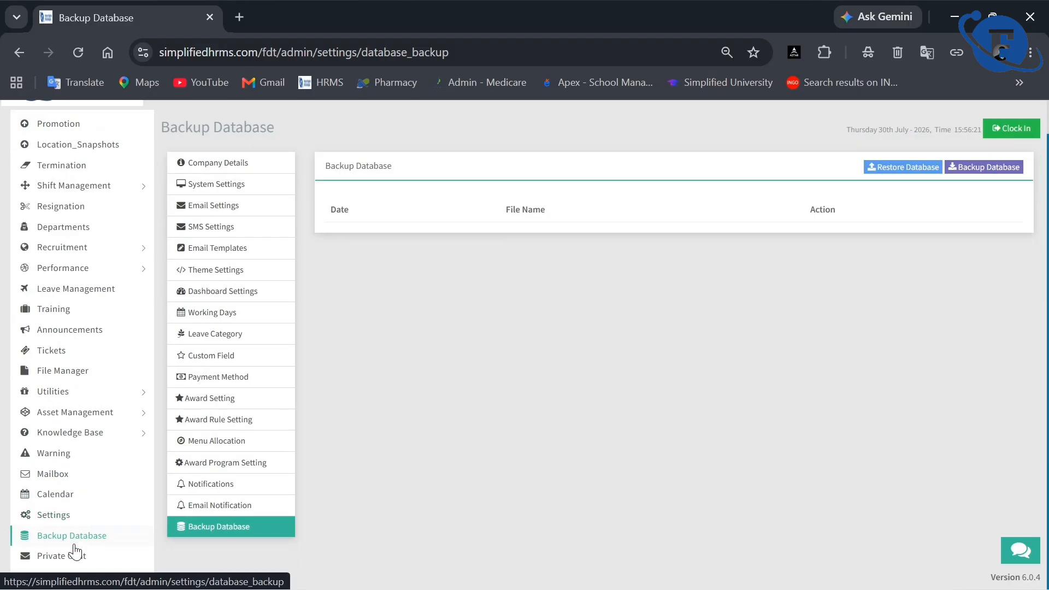
click(70, 557)
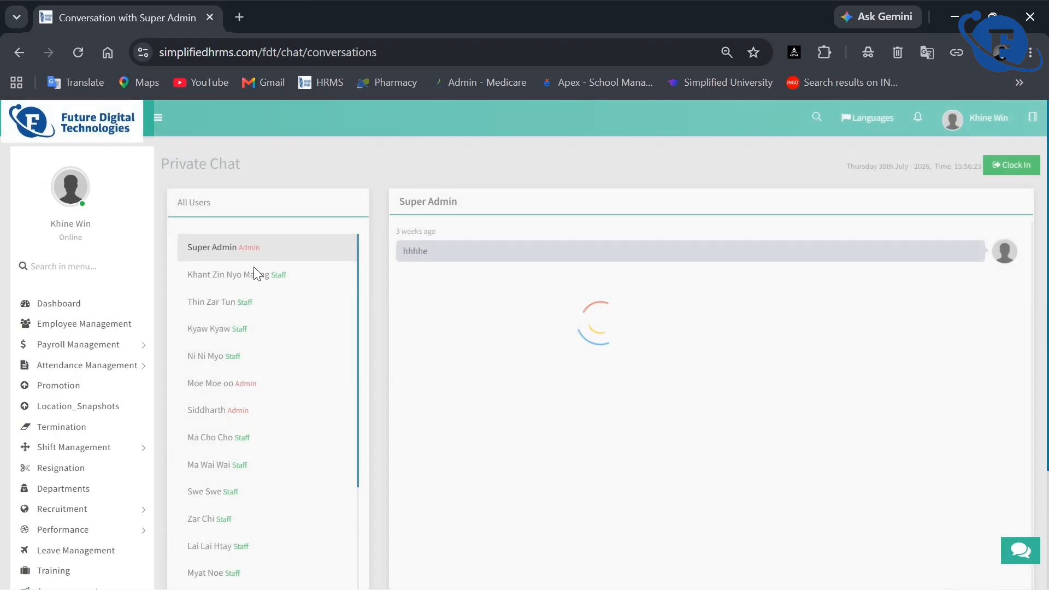
scroll(418, 360, down, 3)
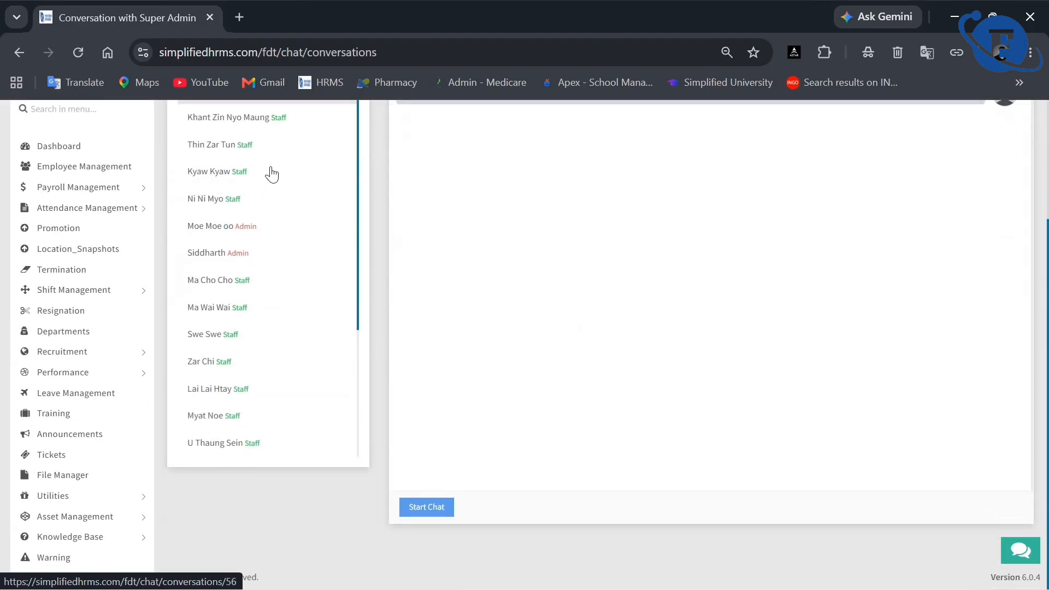
scroll(257, 253, down, 1)
scroll(256, 257, up, 1)
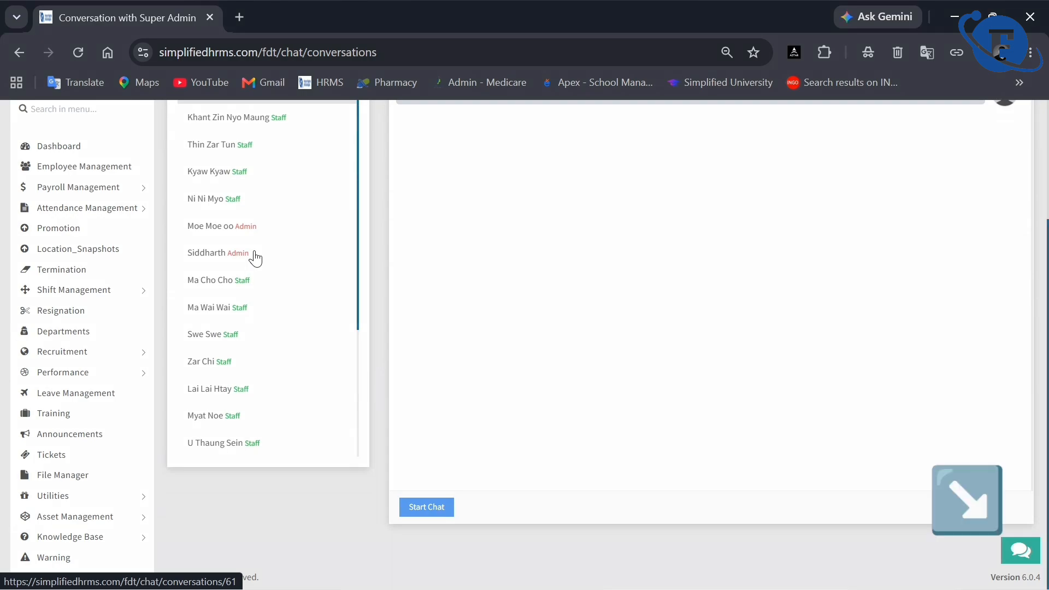
Open the private conversation with the staff member listed fifth and start a chat, ready to enter a message.
click(250, 202)
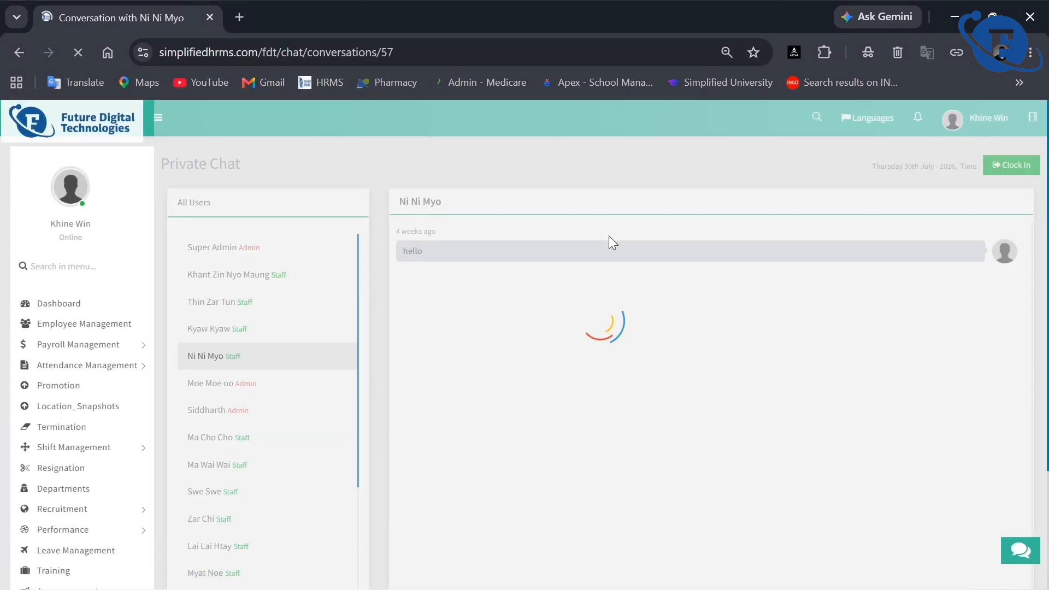
scroll(608, 257, down, 3)
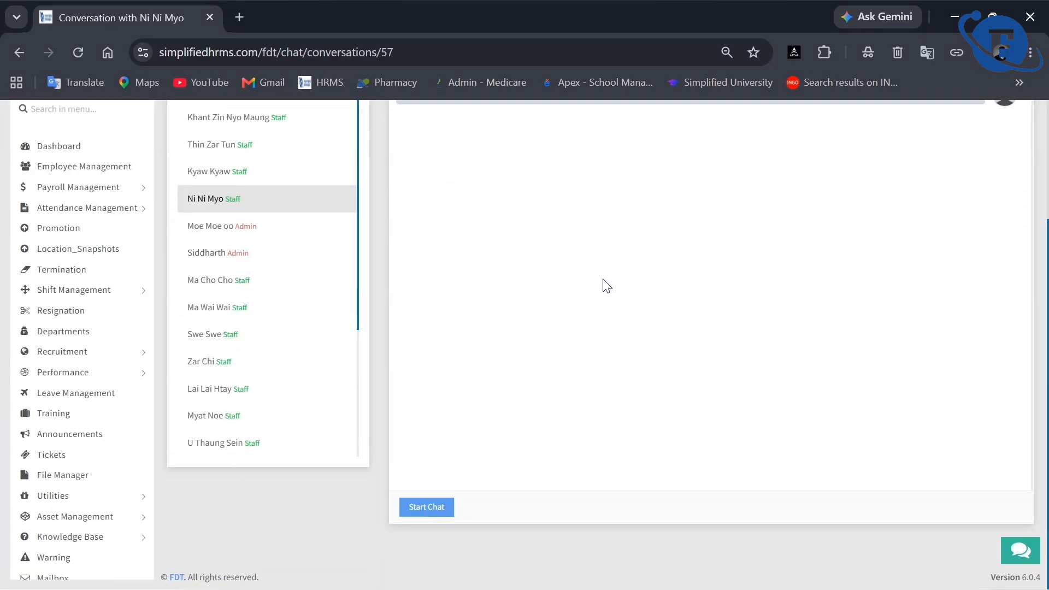
click(415, 508)
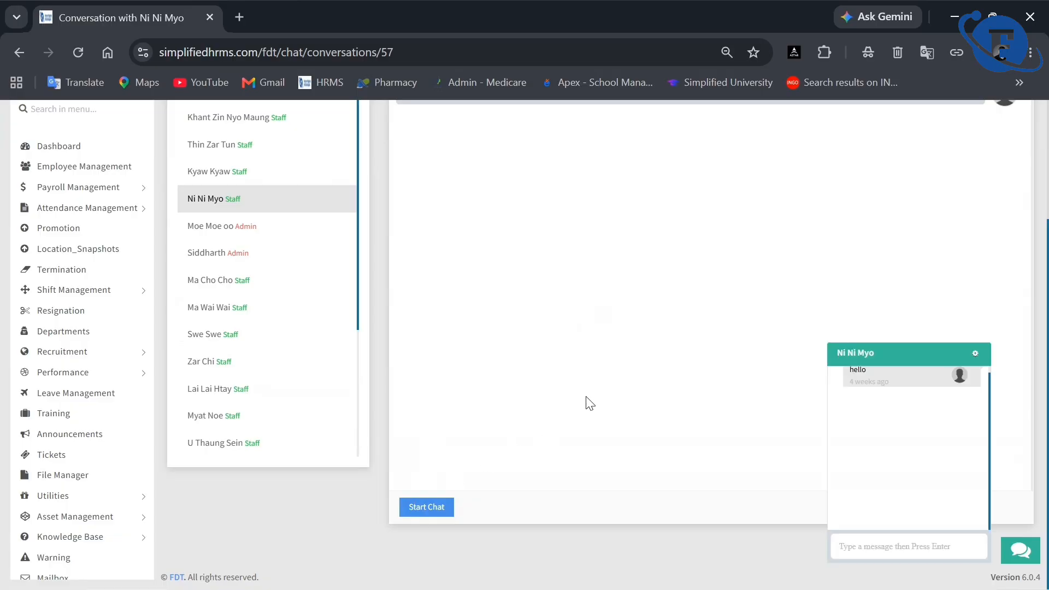
click(915, 548)
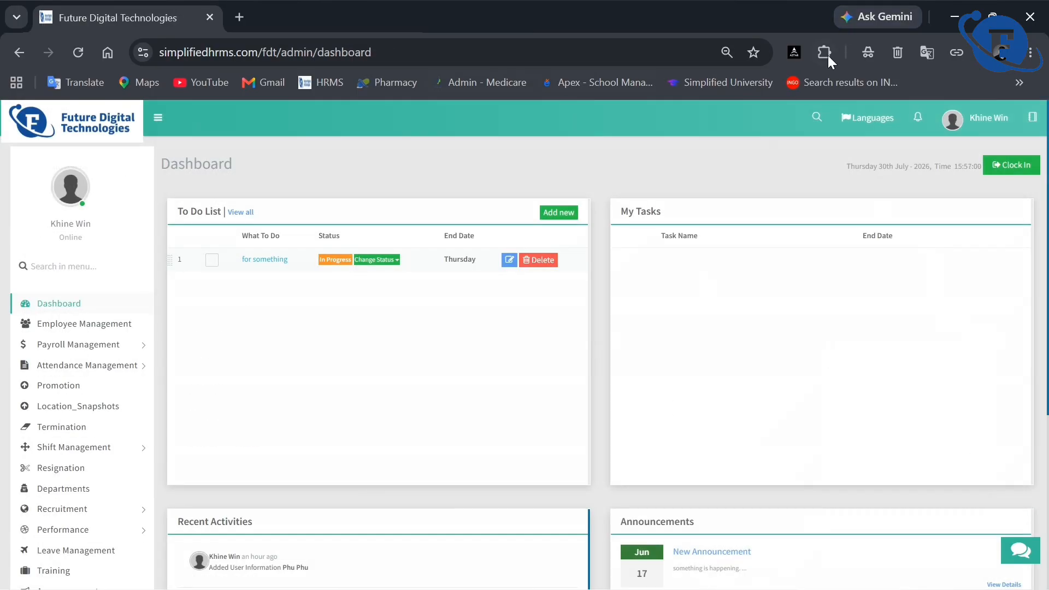